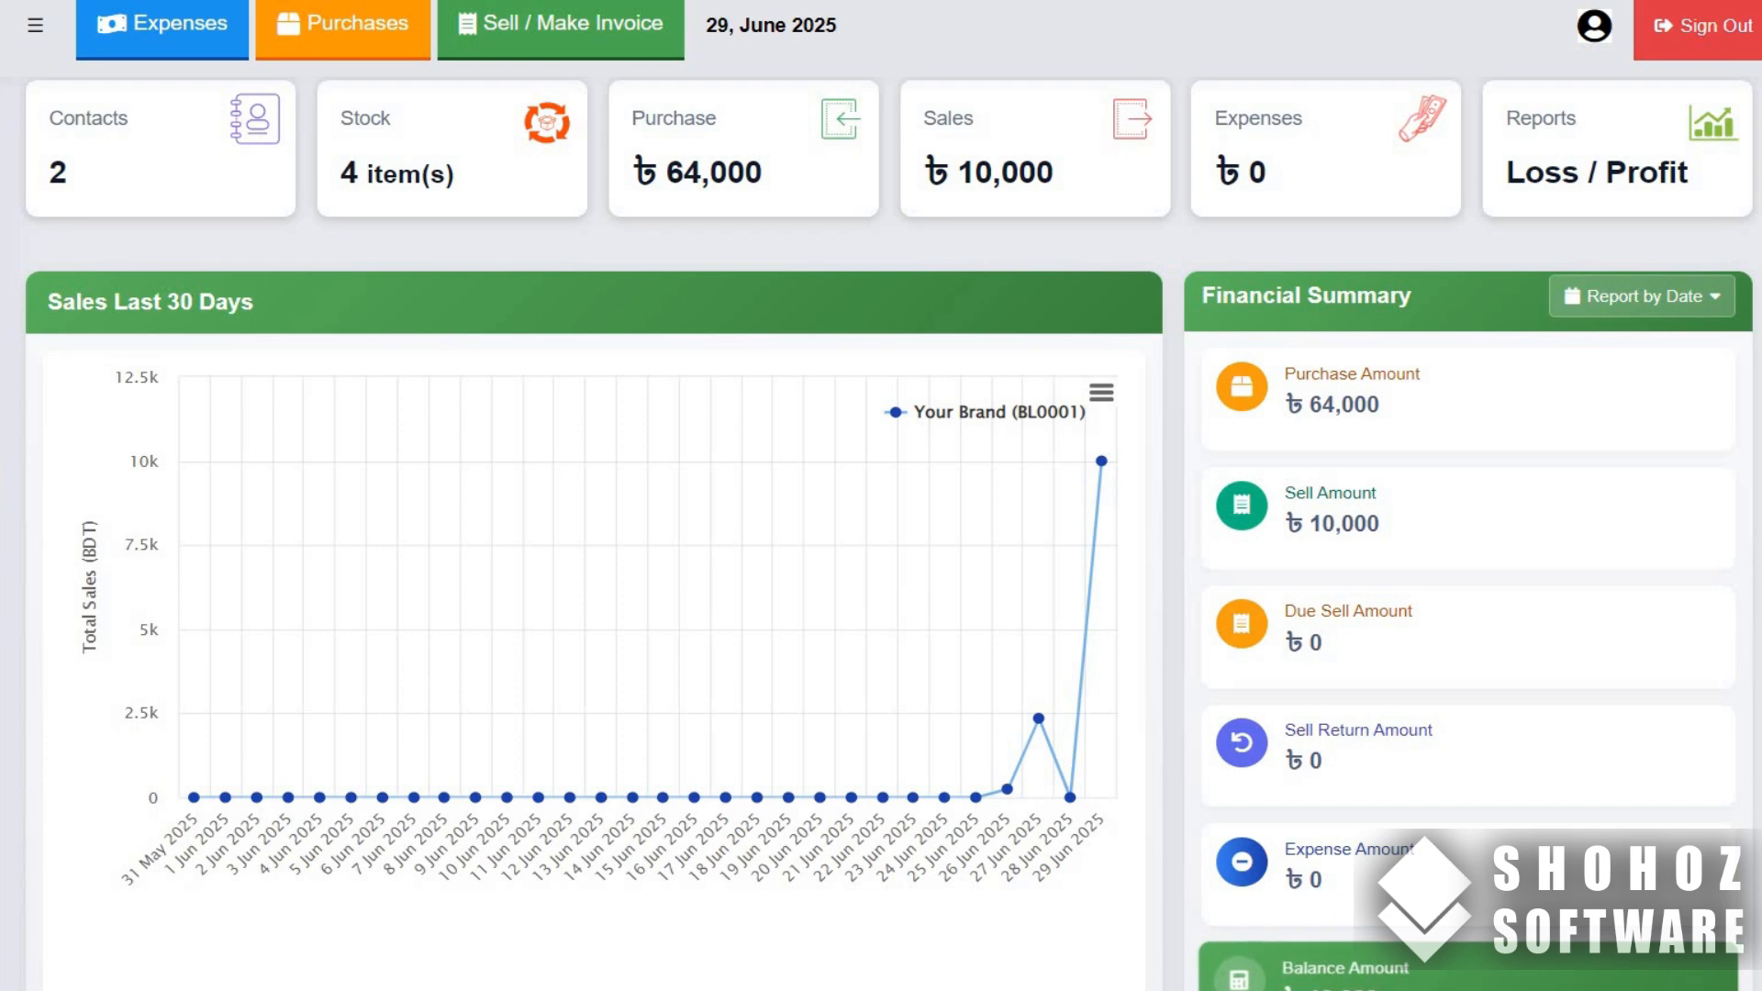
# - Start a new purchase and add a new product, POLO T-Shirt S-xL, with purchase price 300 and selling price 450
pyautogui.click(151, 616)
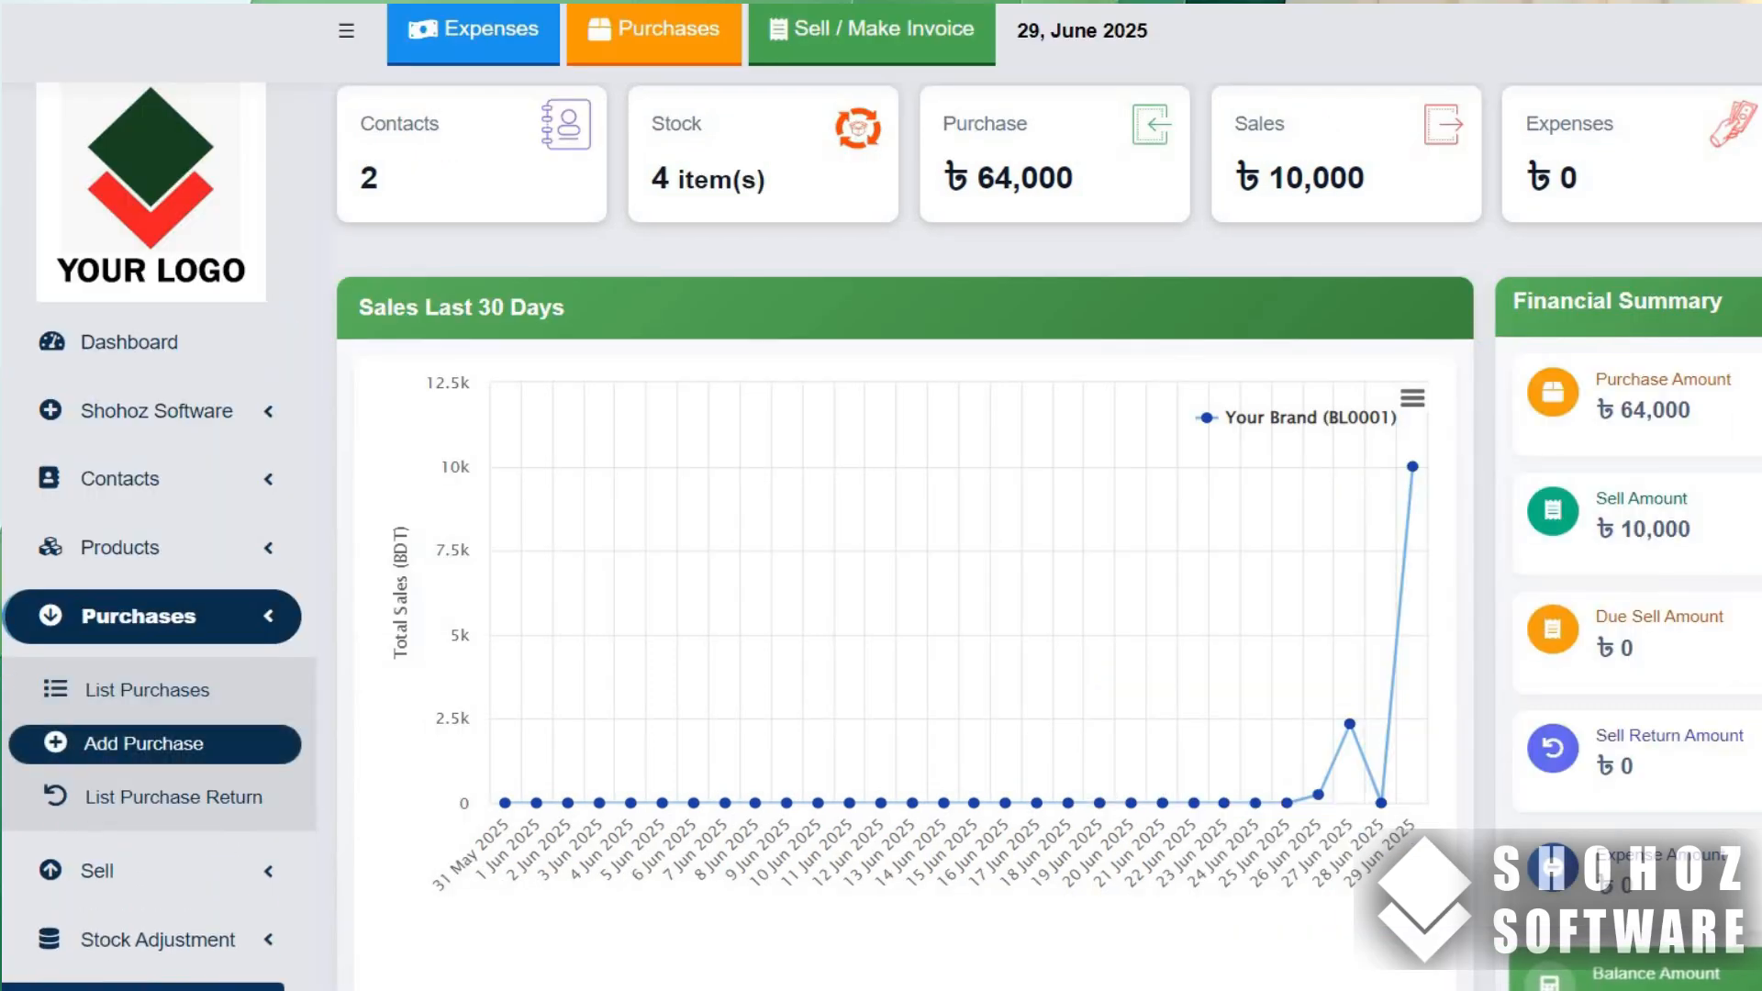
pyautogui.click(144, 743)
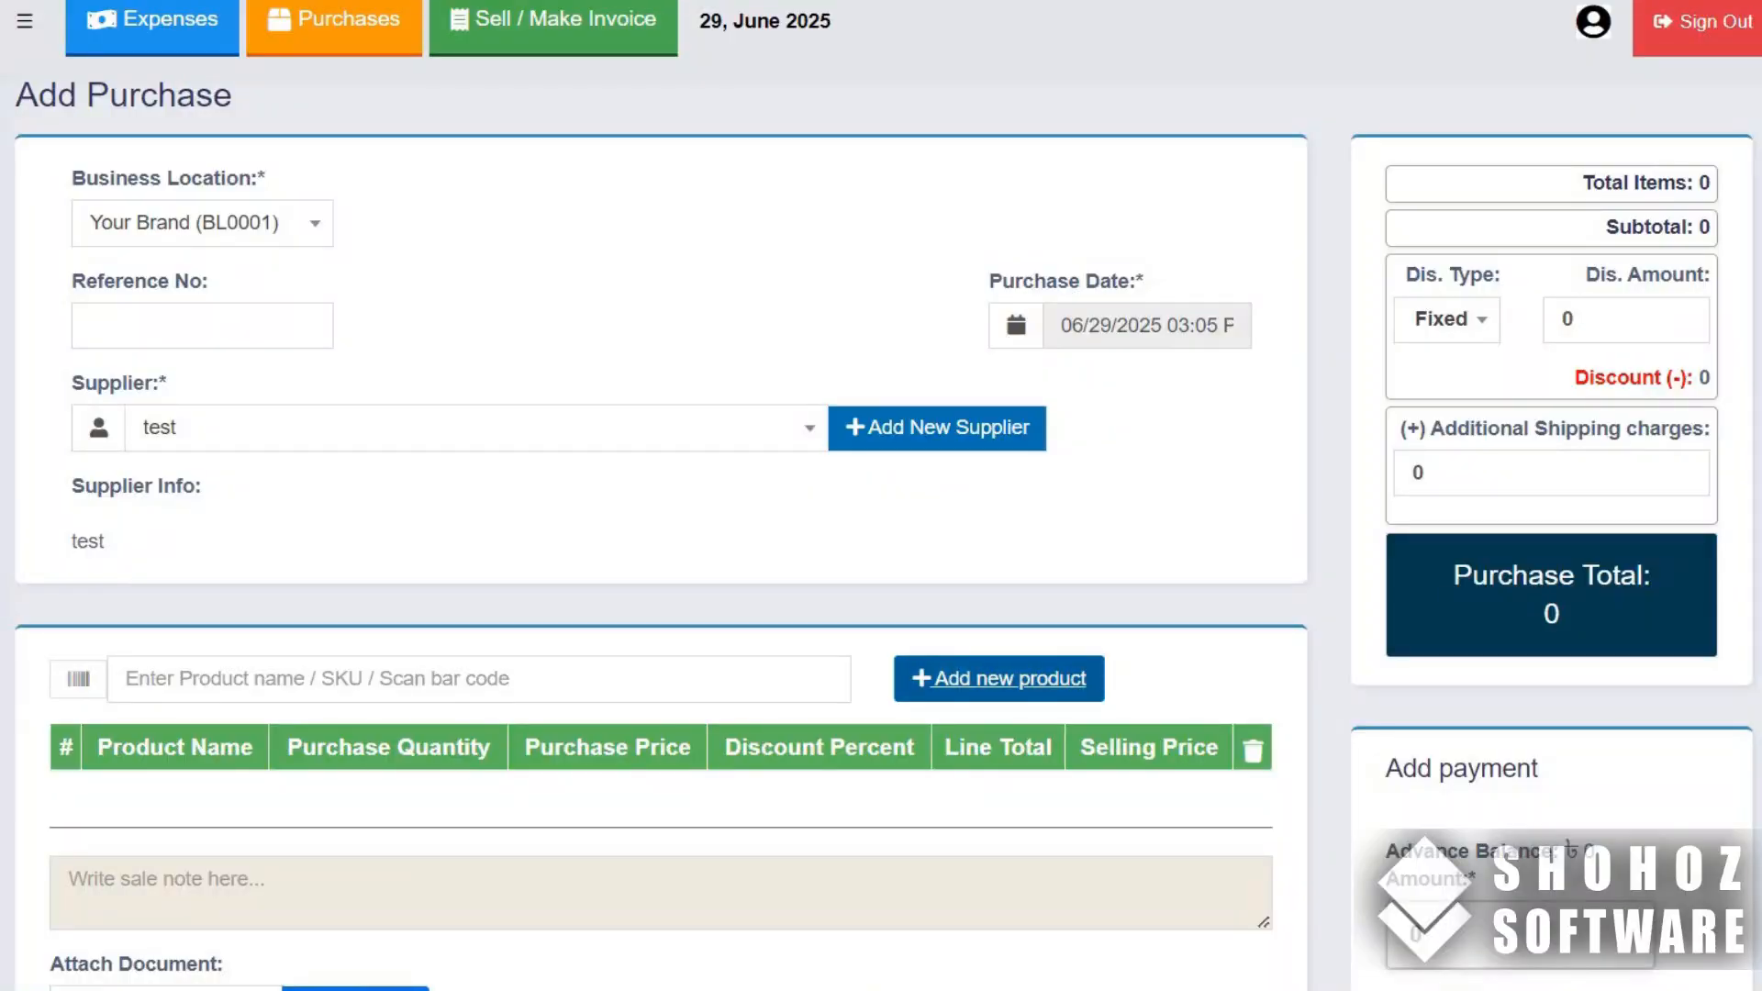
pyautogui.click(999, 679)
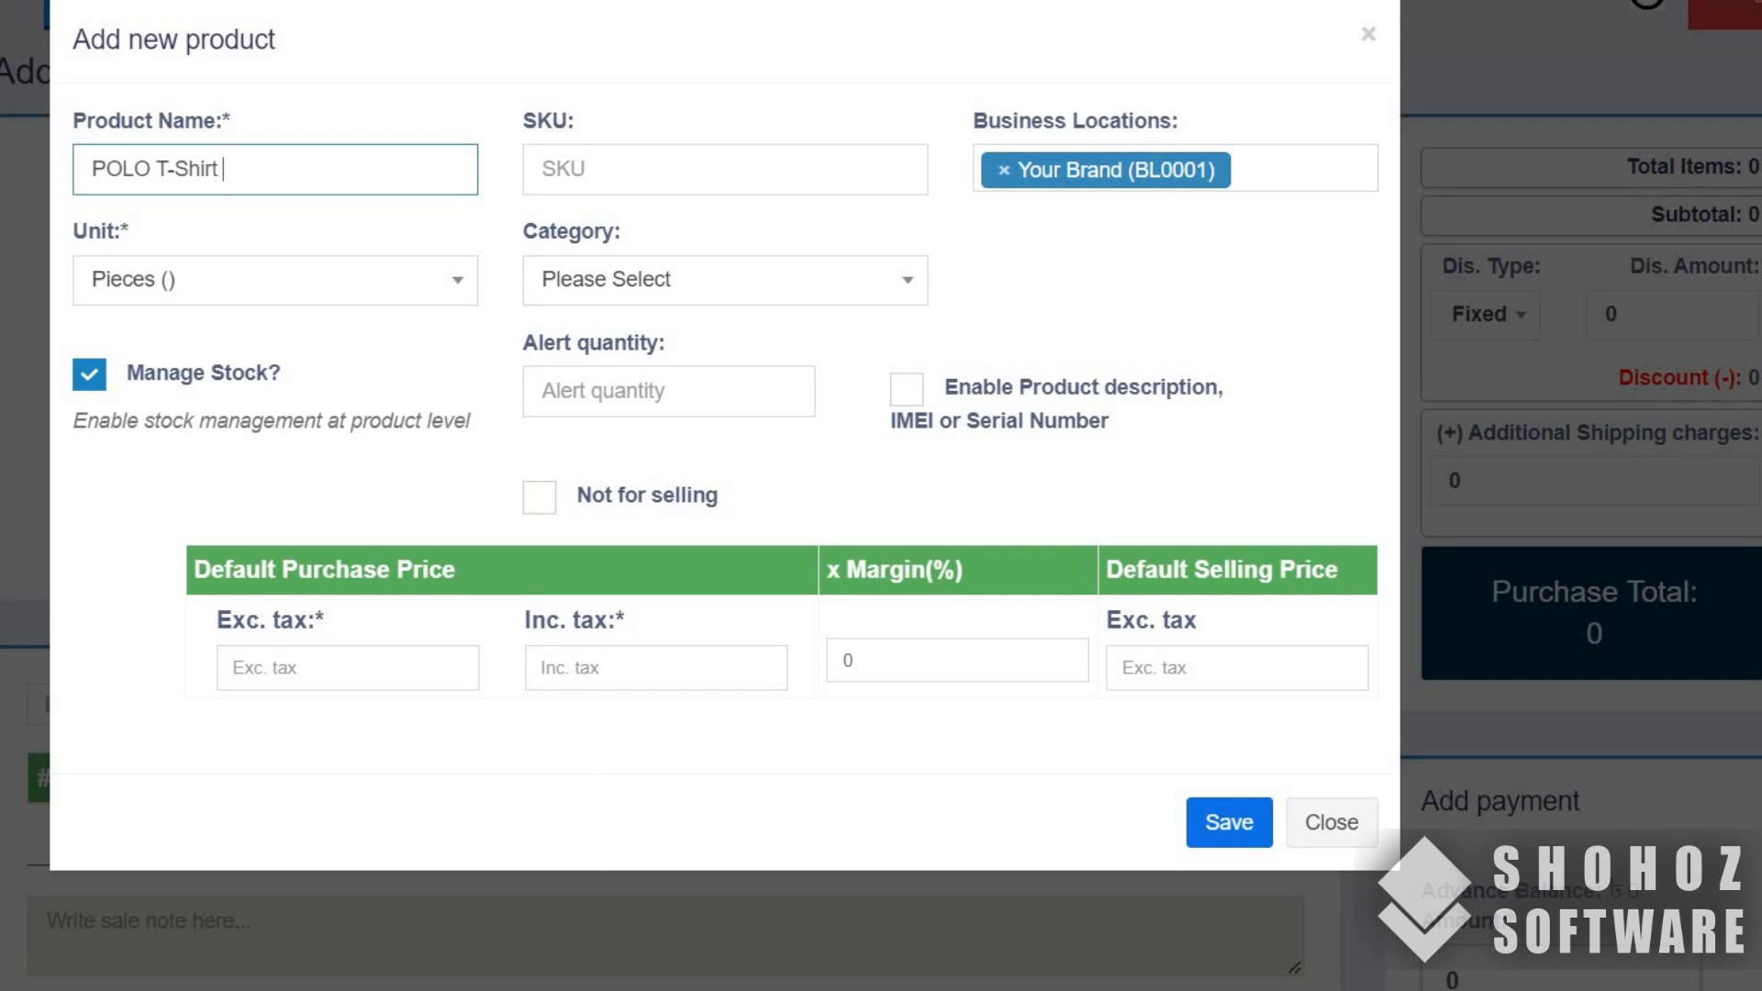
pyautogui.write('S-xL')
pyautogui.click(393, 711)
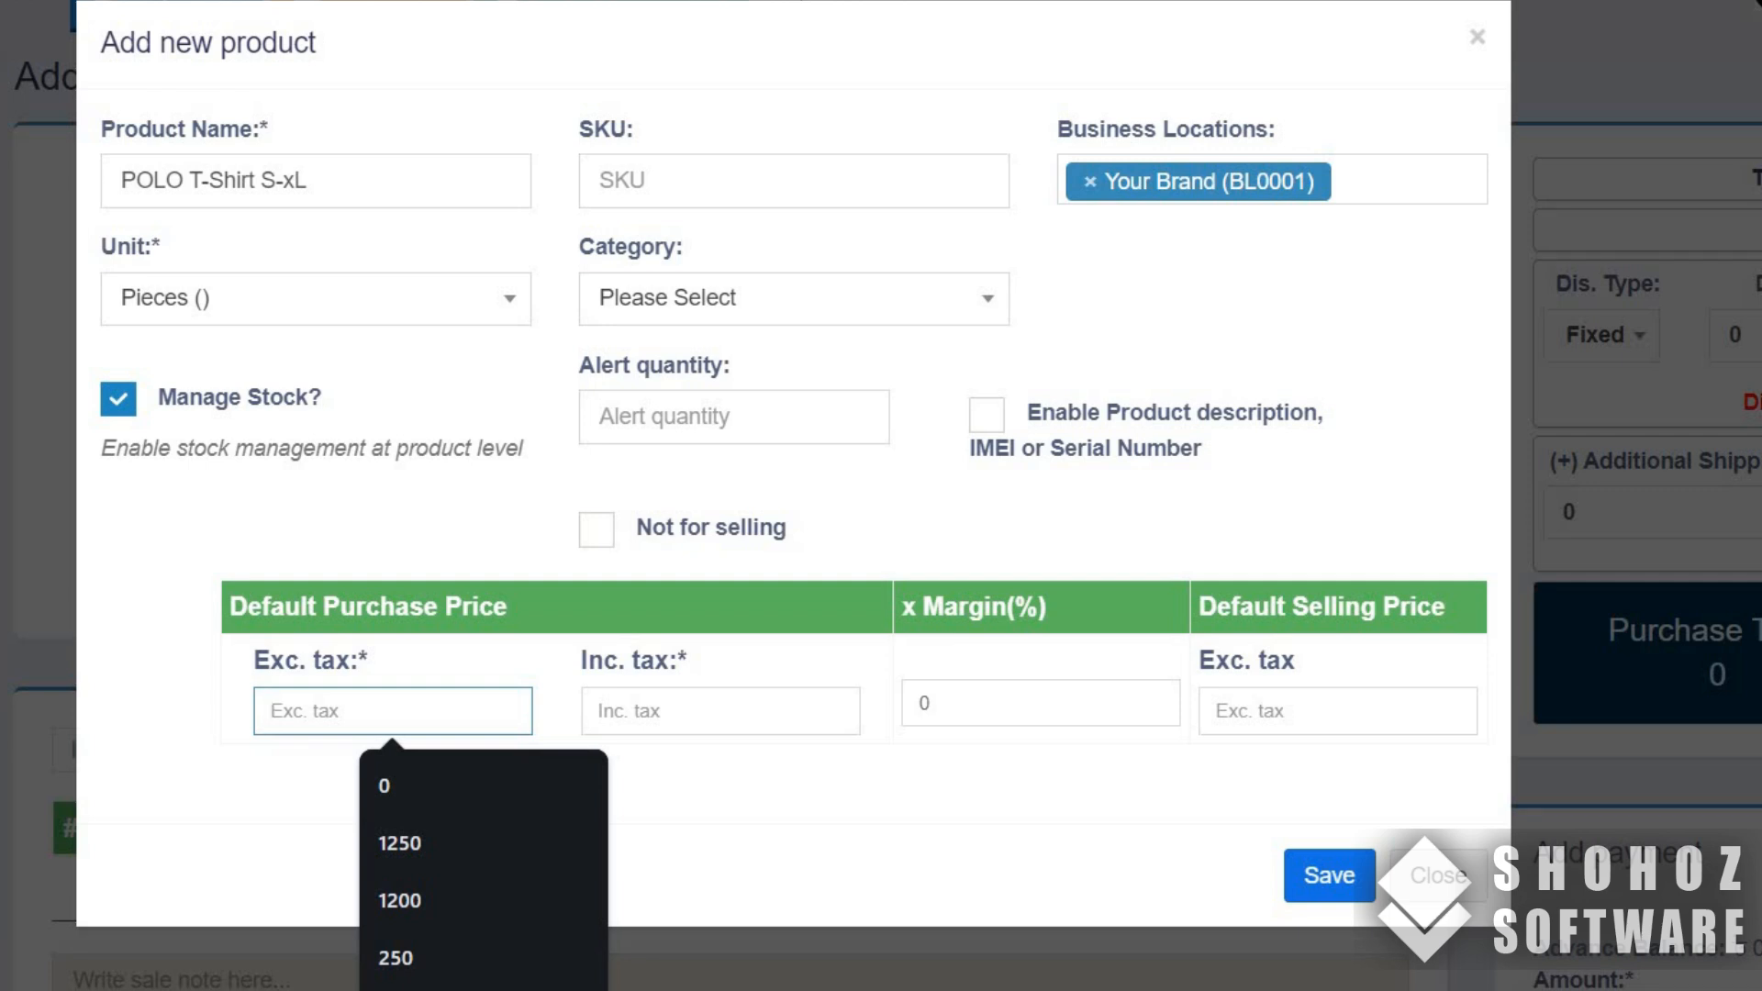
pyautogui.write('3000')
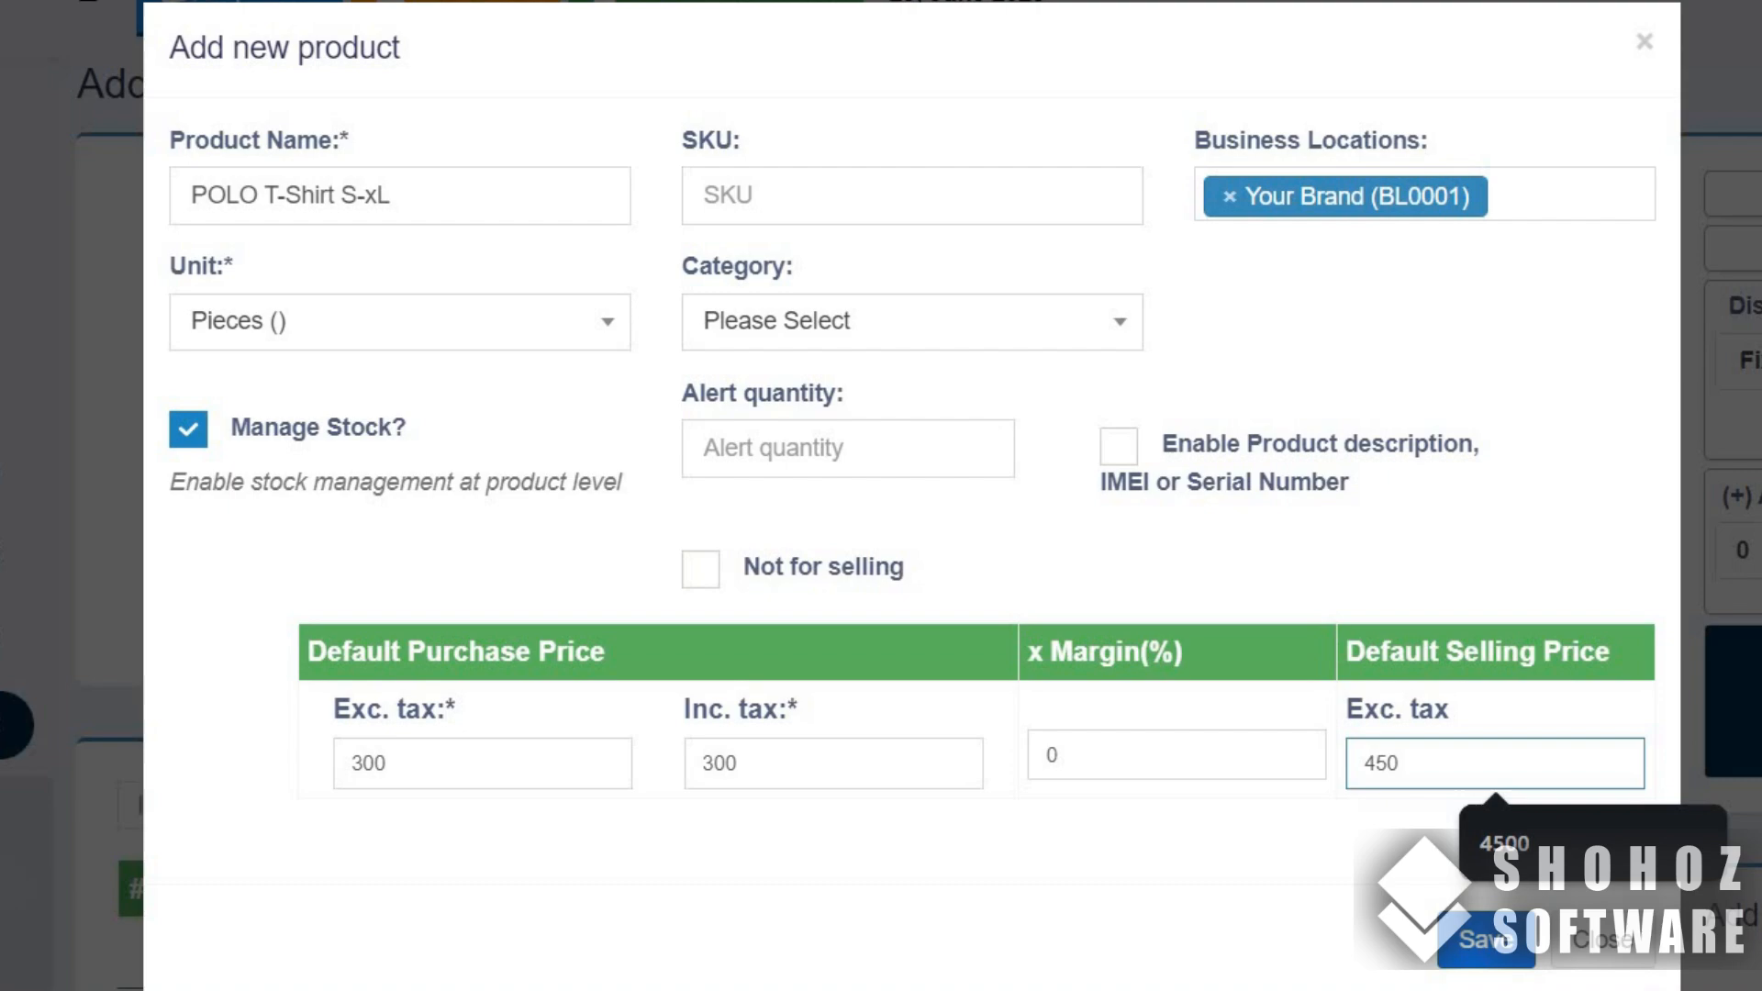
pyautogui.click(1487, 940)
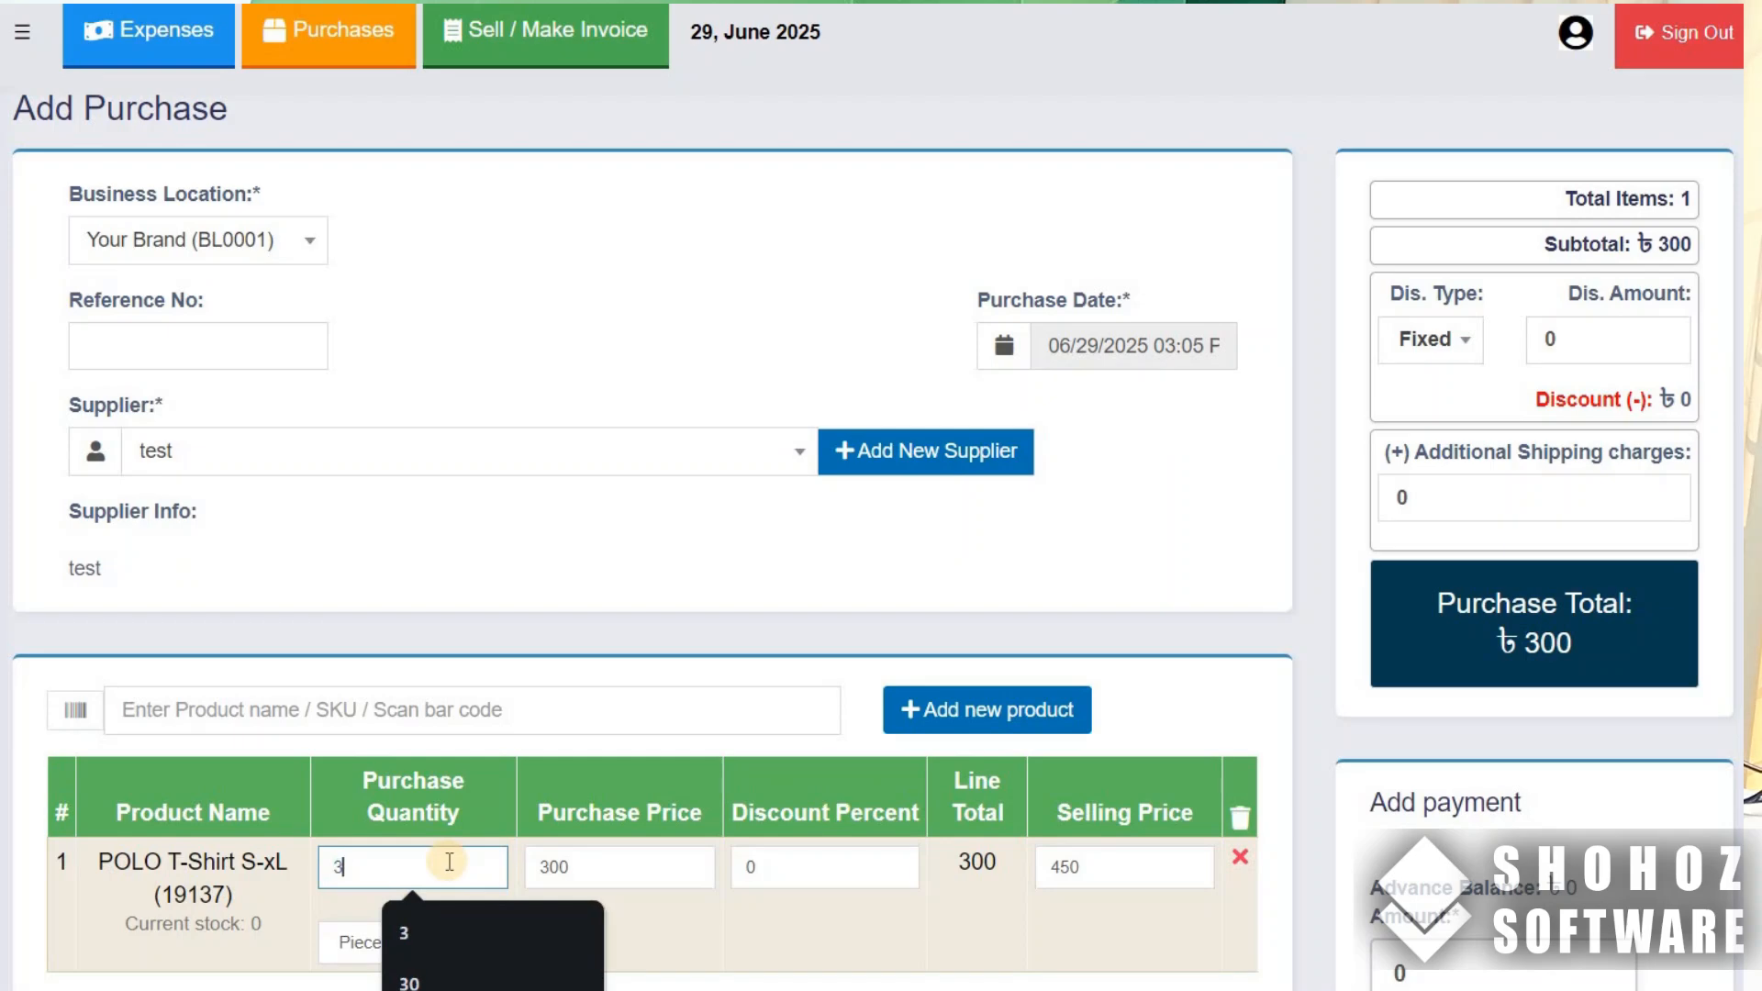
# - Save the purchase of 3 pieces of POLO T-Shirt S-xL
pyautogui.scroll(-6, 1001, 928)
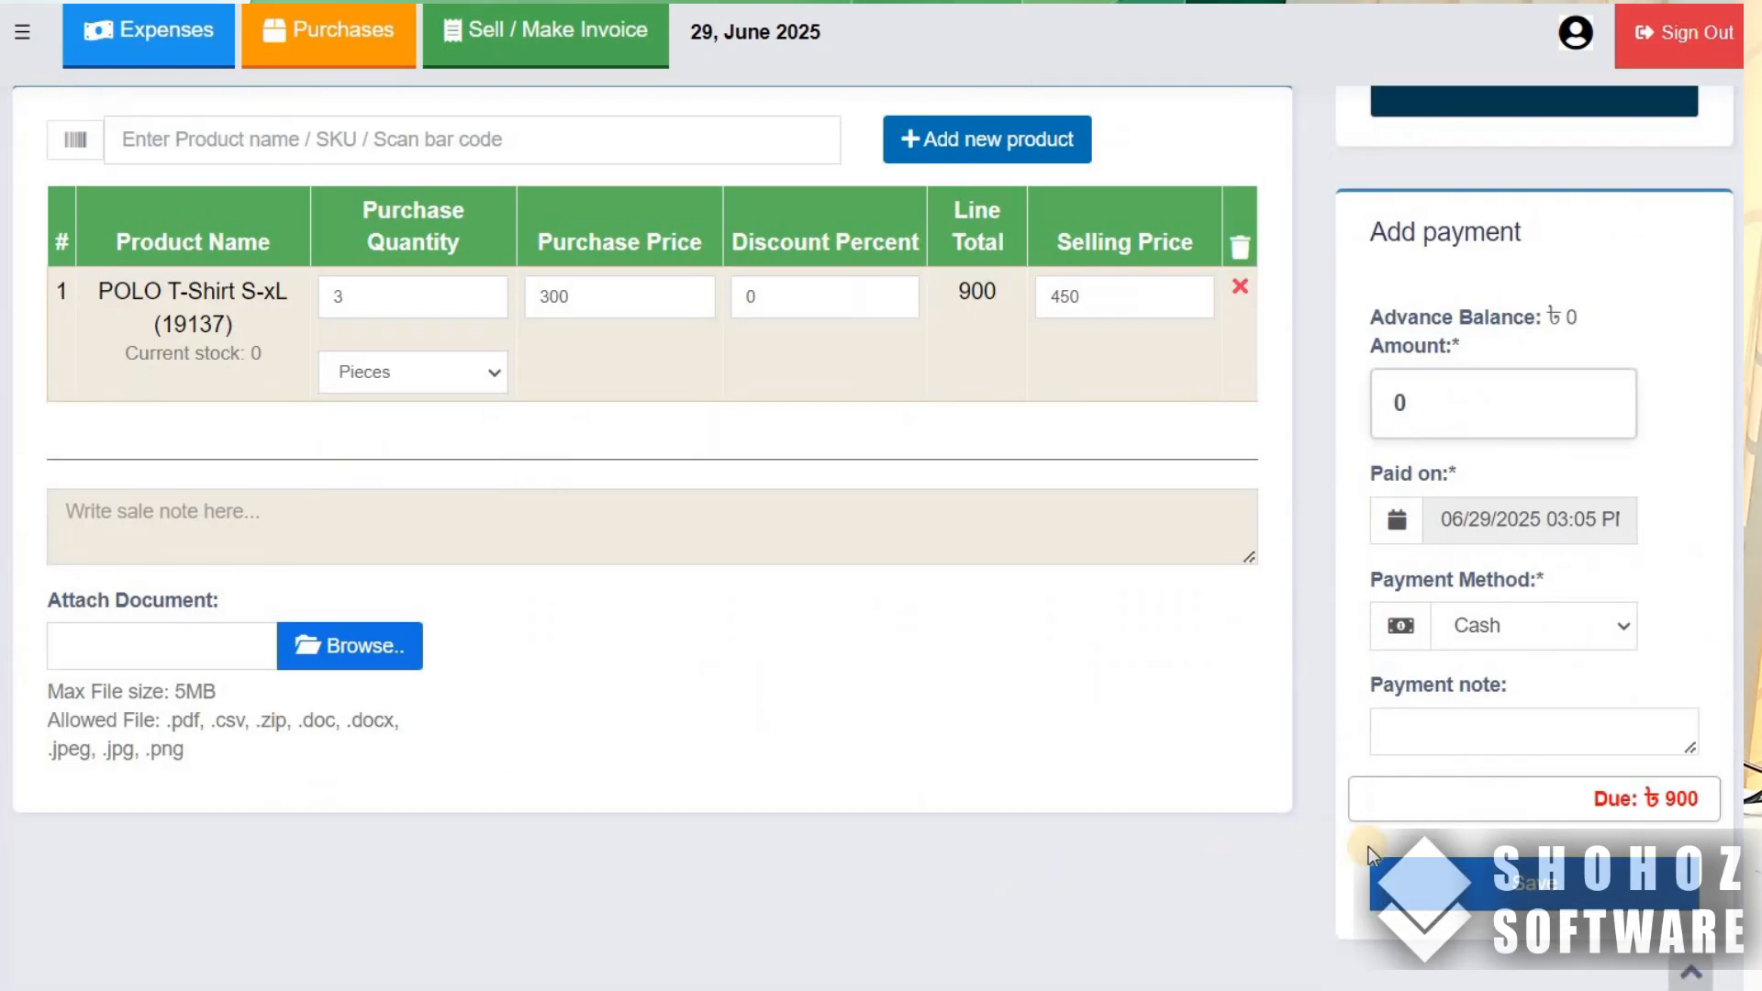
pyautogui.click(1454, 872)
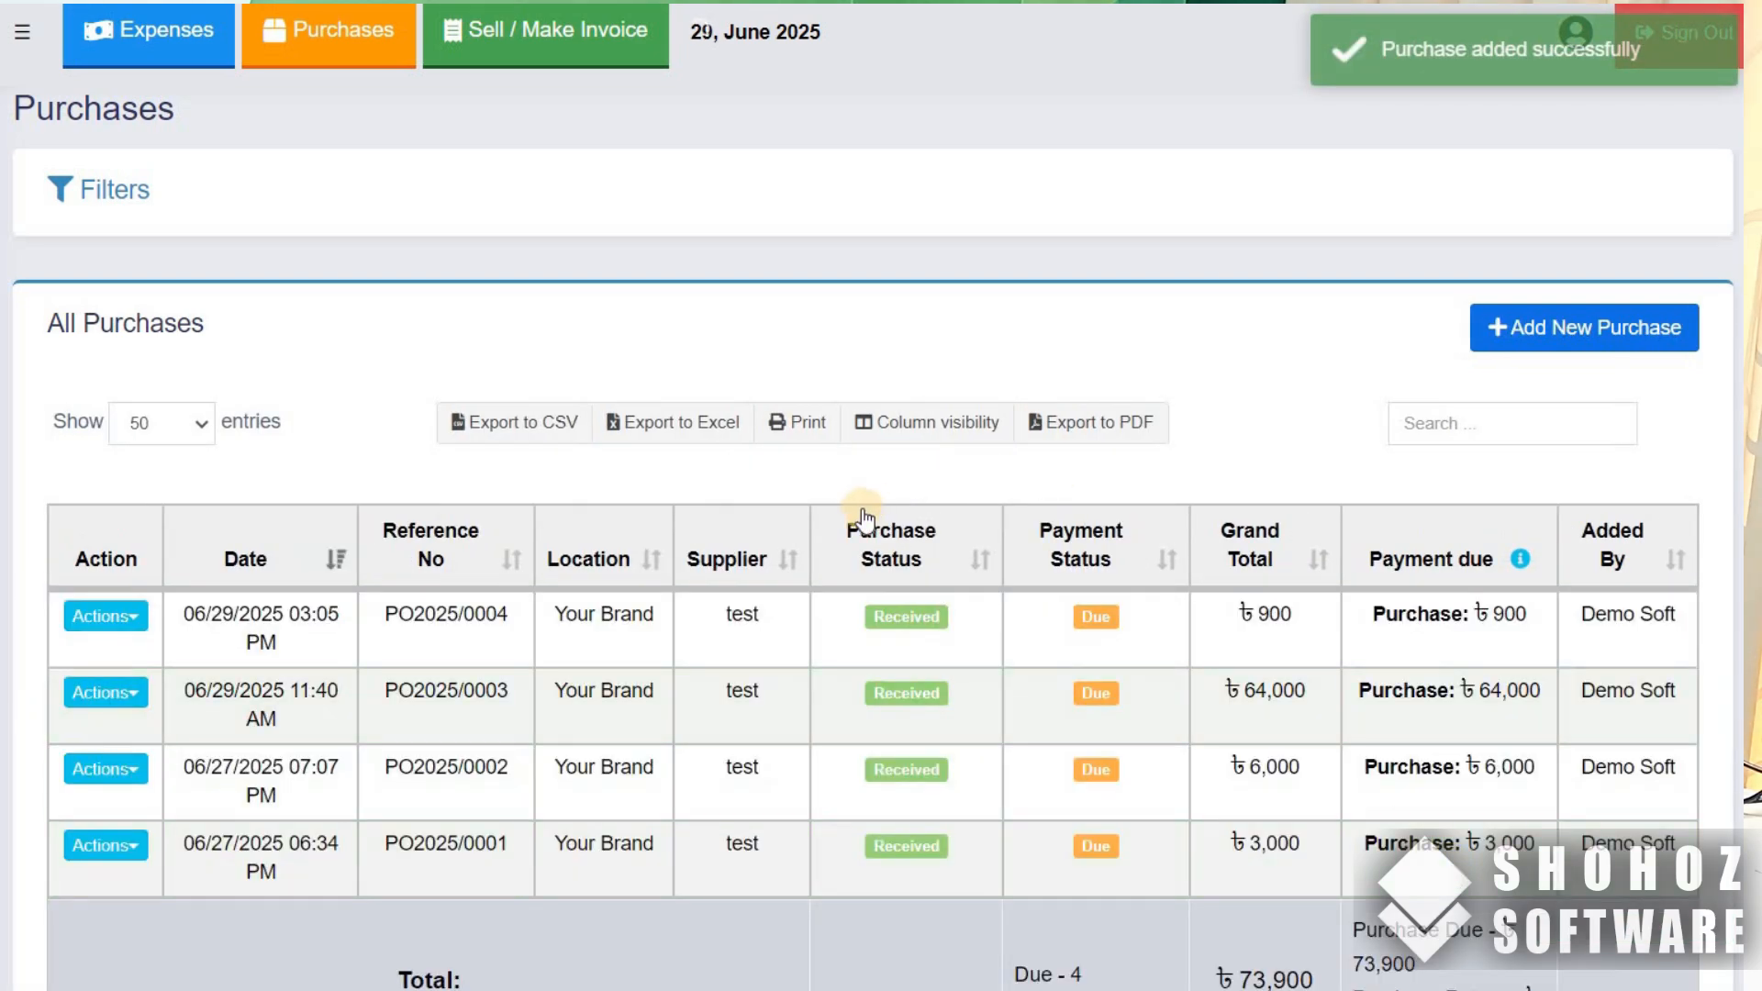
# - Generate 1.5 x 1 inch barcode labels for the newest purchase and print them on the Gprinter GP-3120TUC
pyautogui.click(130, 625)
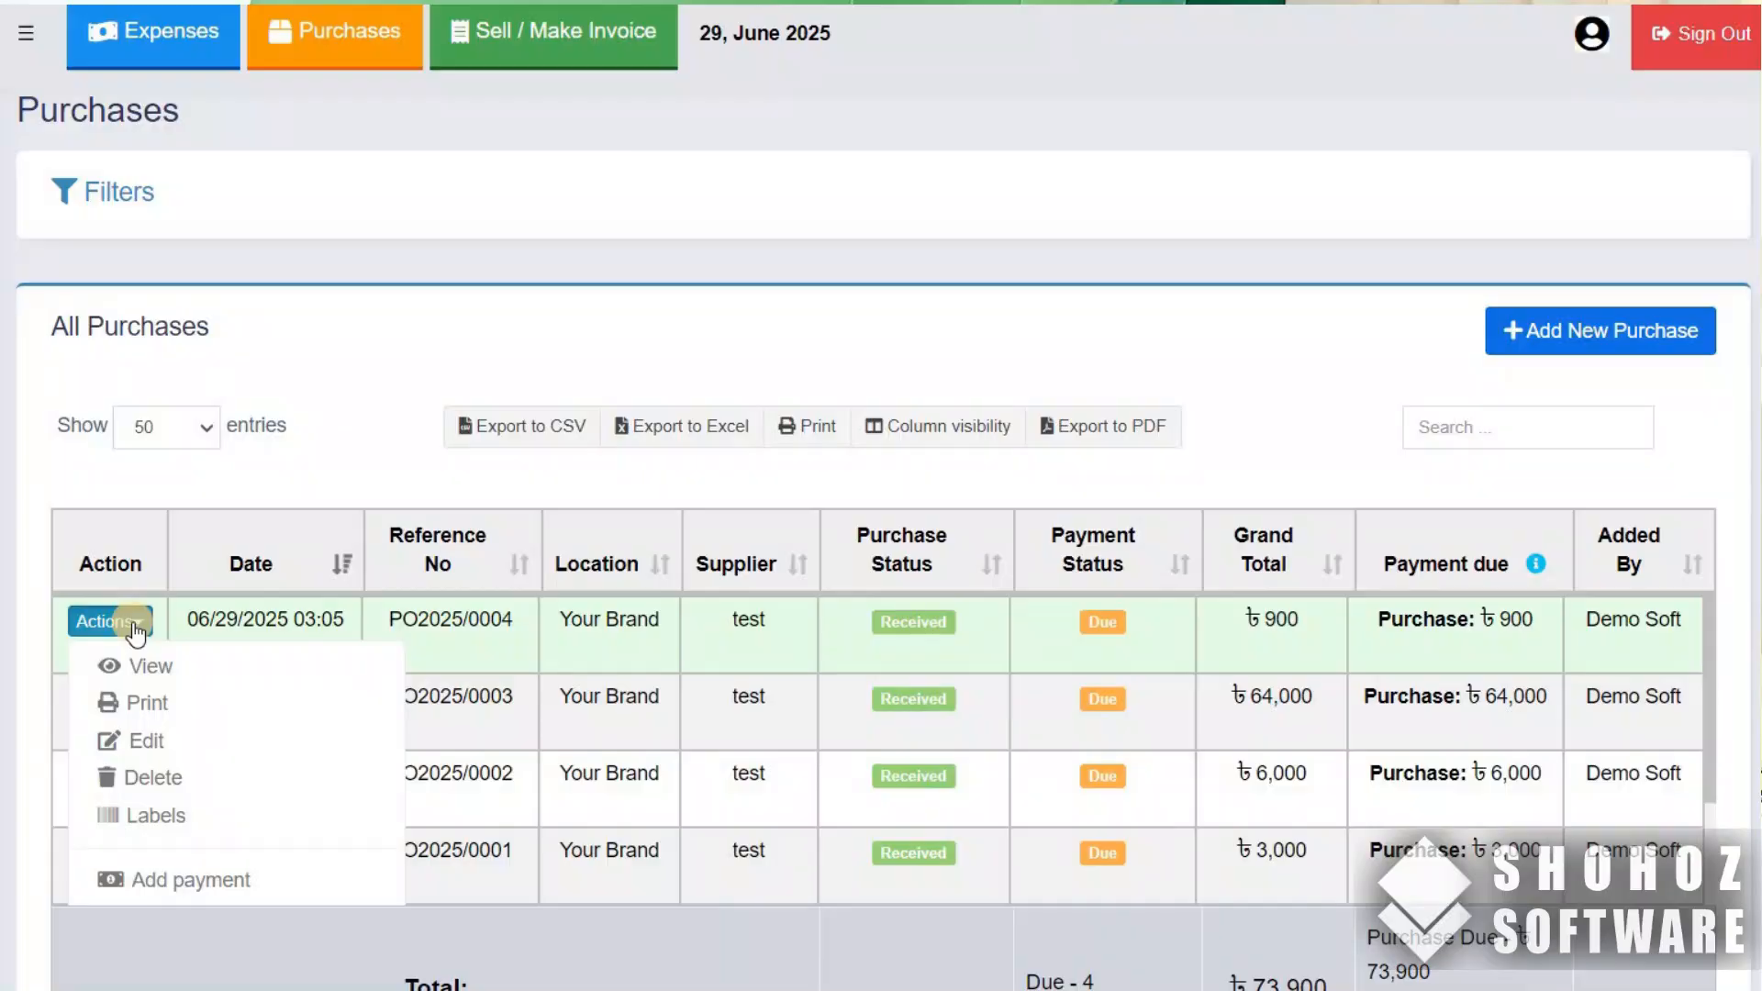
pyautogui.click(156, 817)
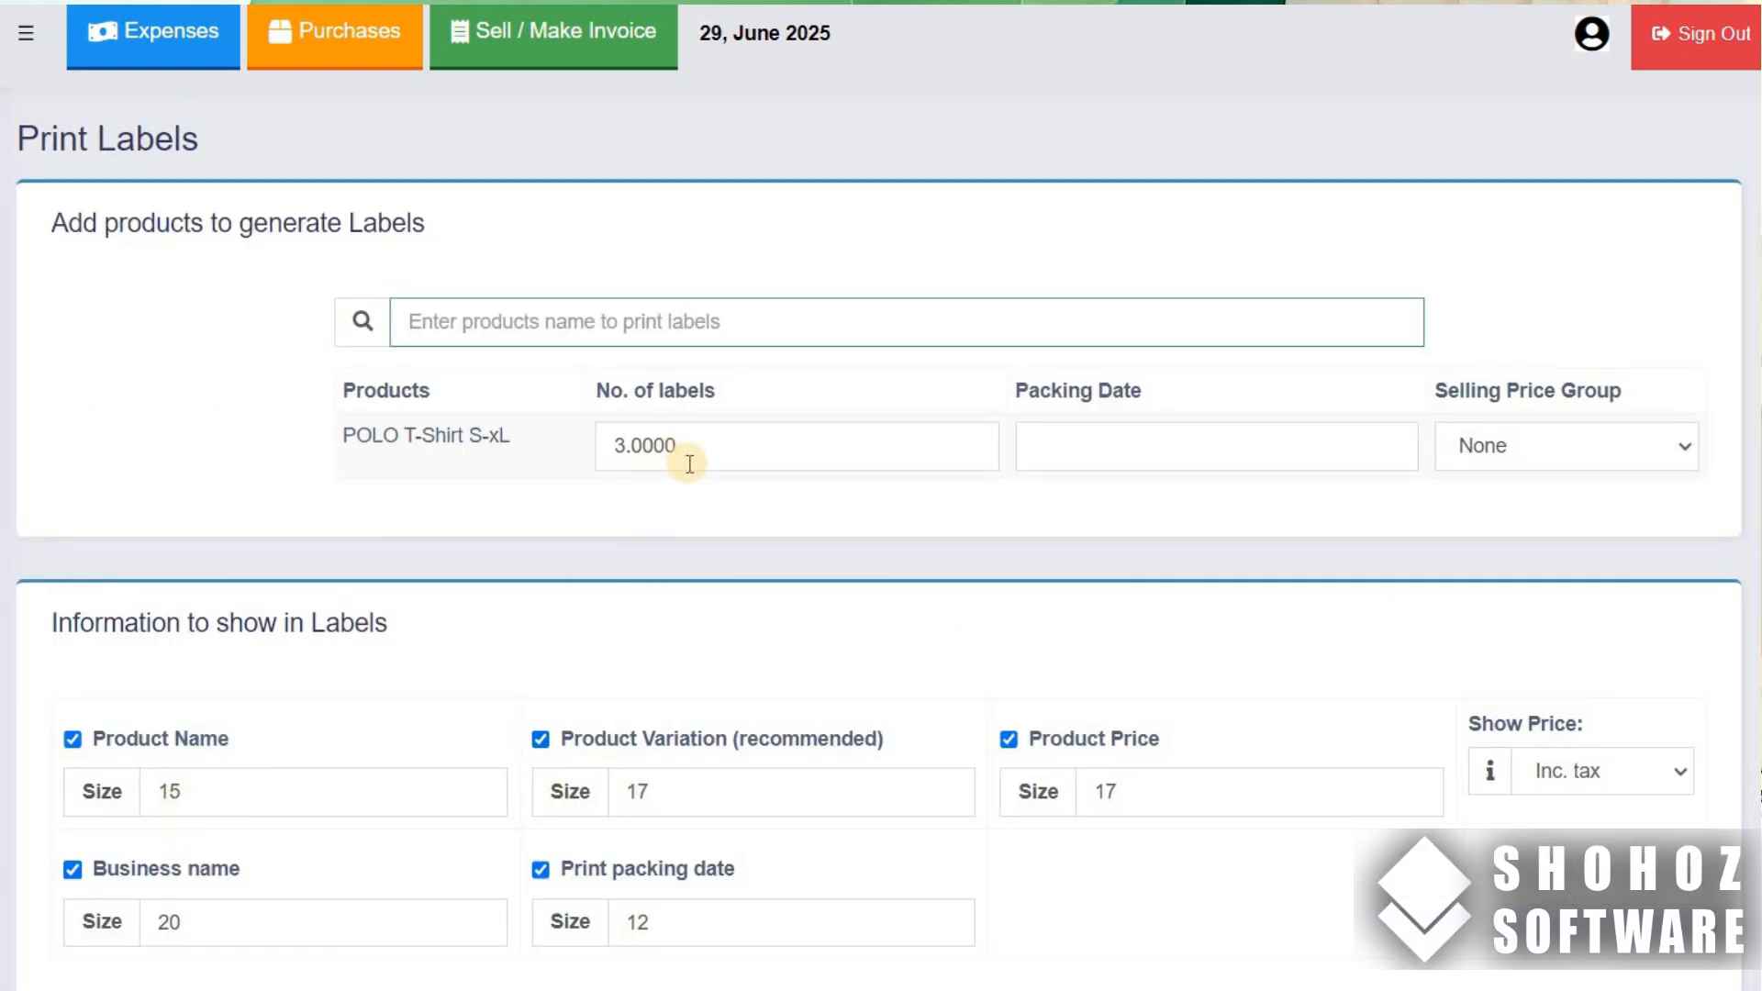
pyautogui.scroll(-7, 1042, 676)
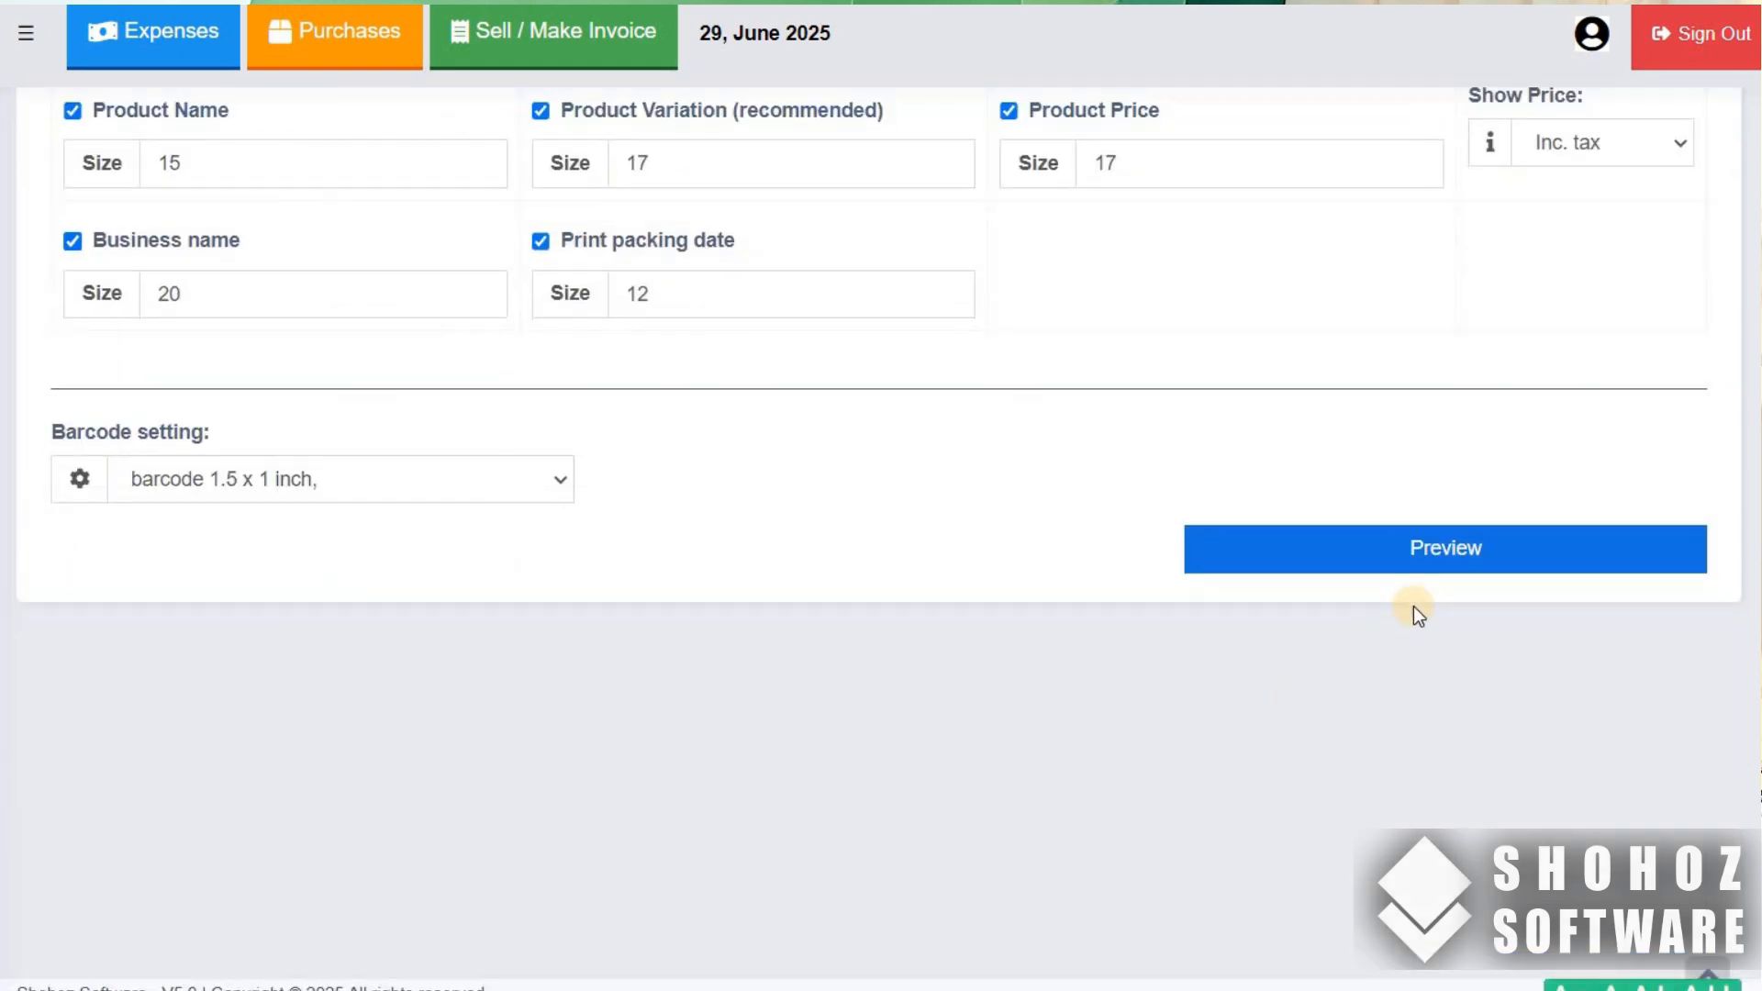
pyautogui.click(1427, 551)
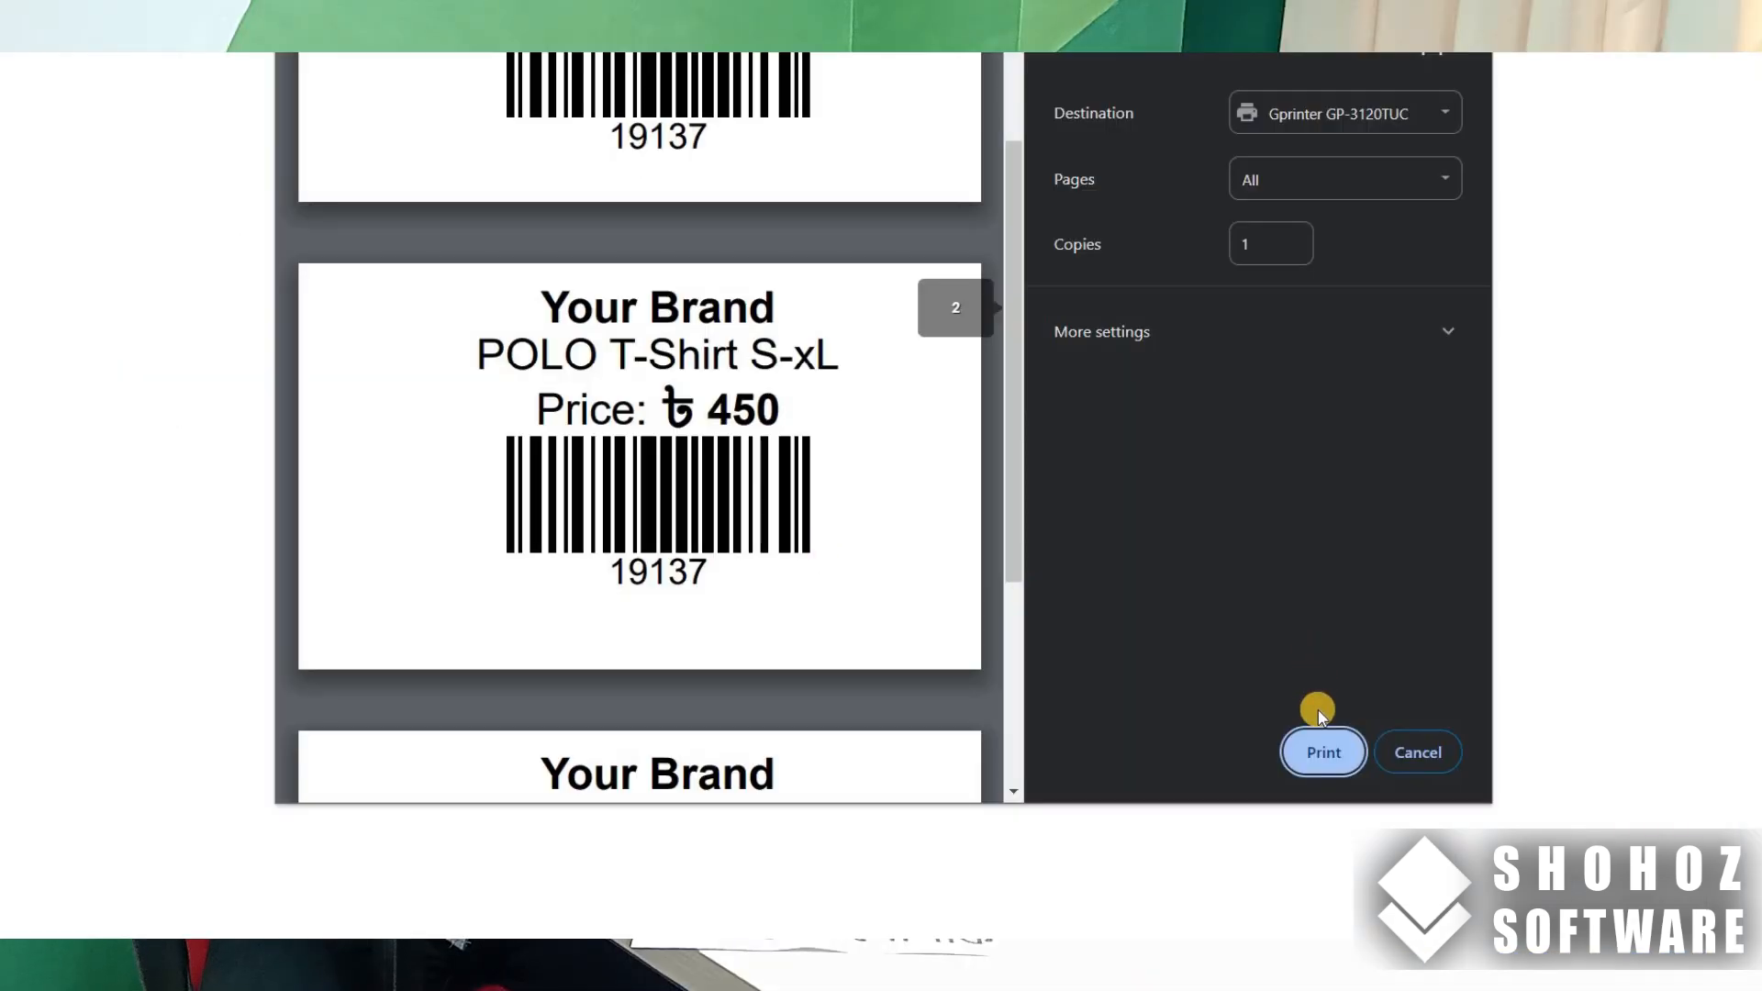
pyautogui.click(1325, 755)
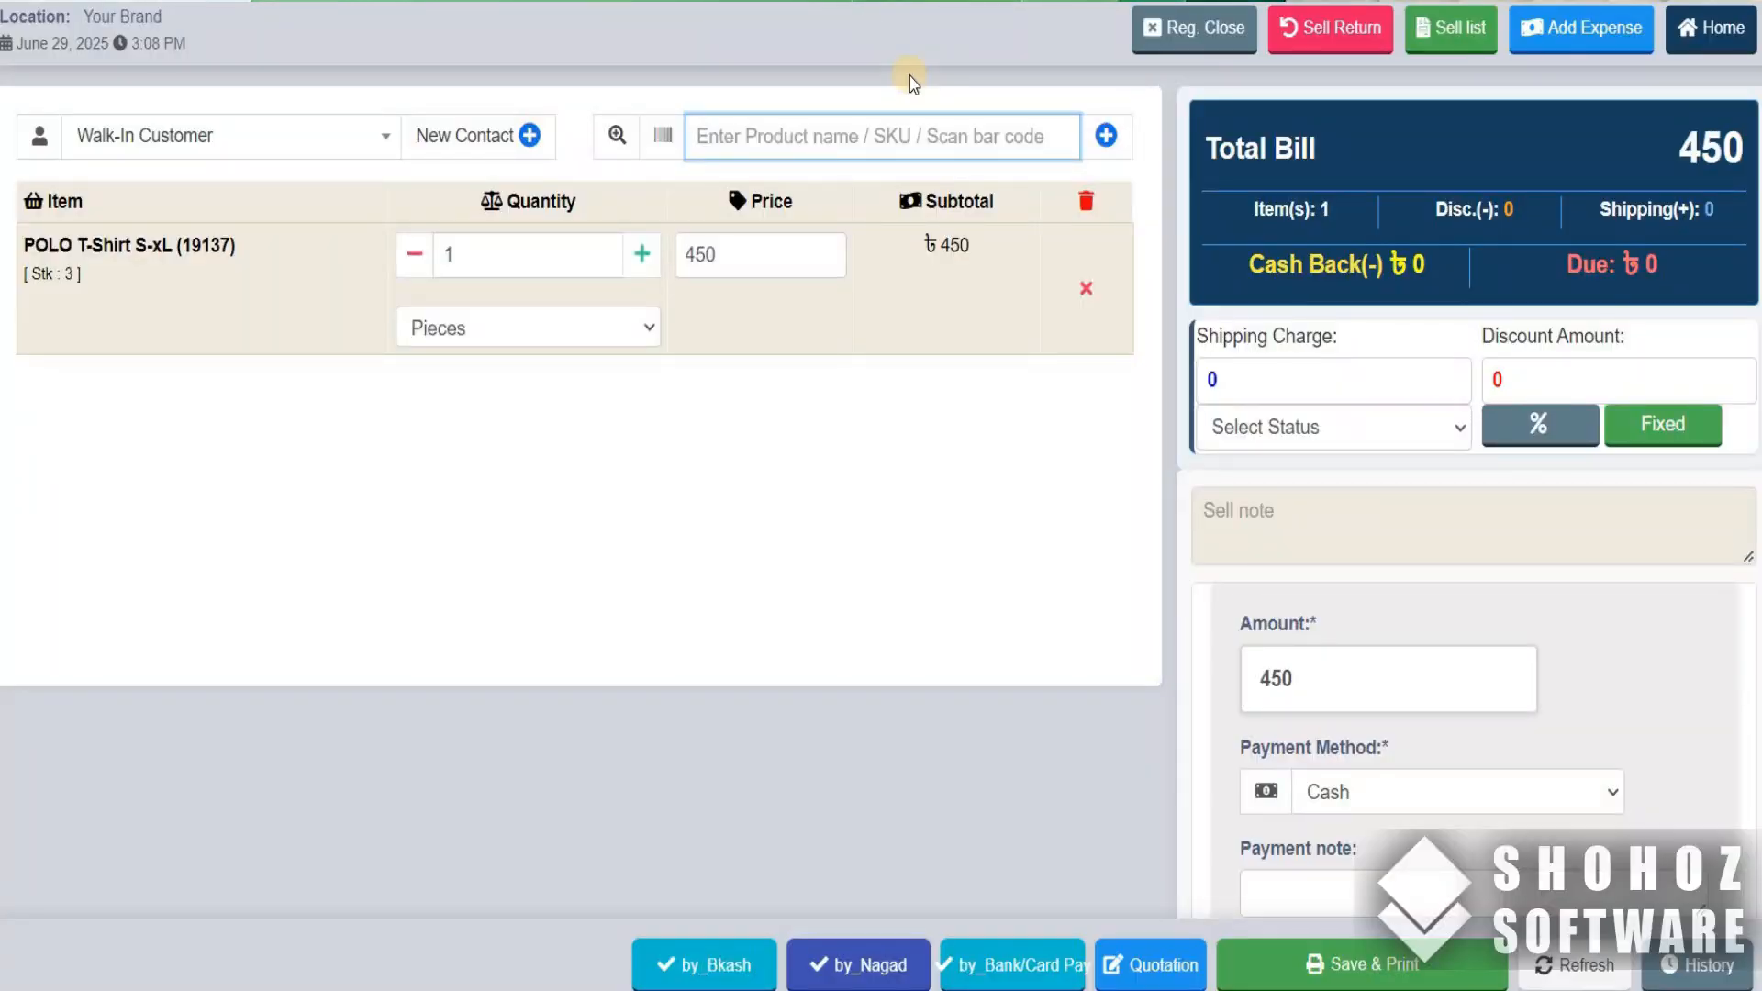
# - Apply a discount of 50 to the POLO T-Shirt S-xL sale and print its invoice on the RONGTA 80mm printer
pyautogui.click(49, 277)
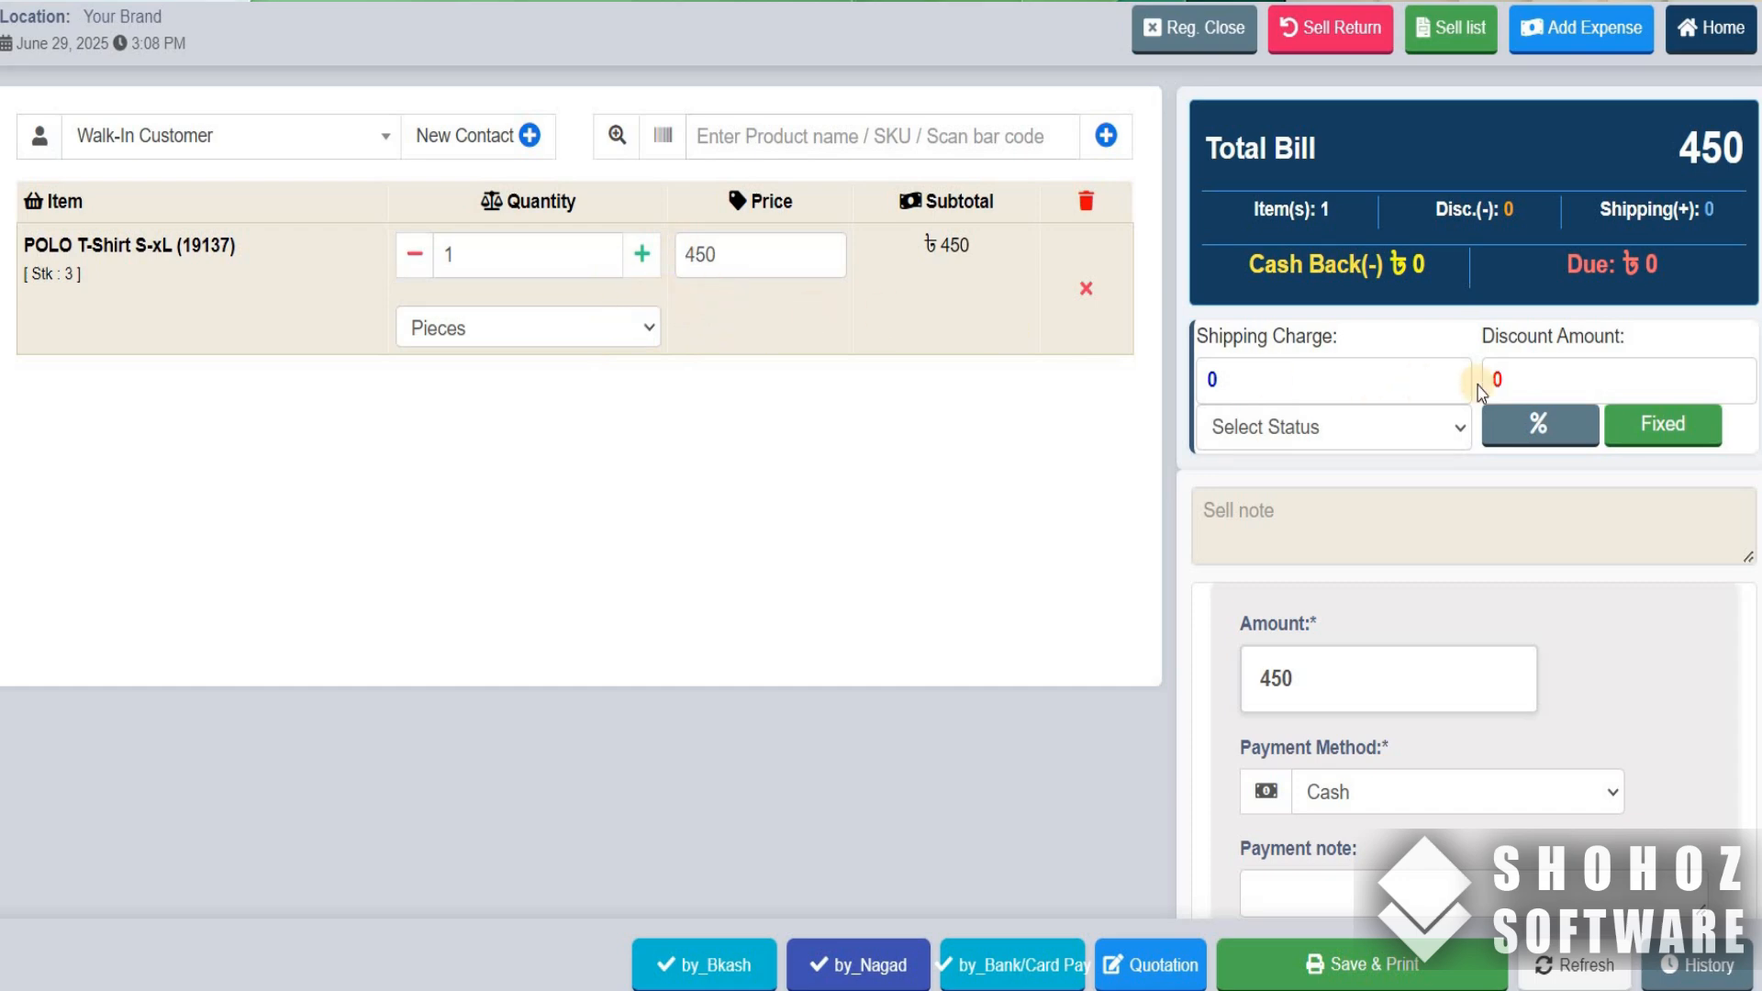
pyautogui.click(1467, 339)
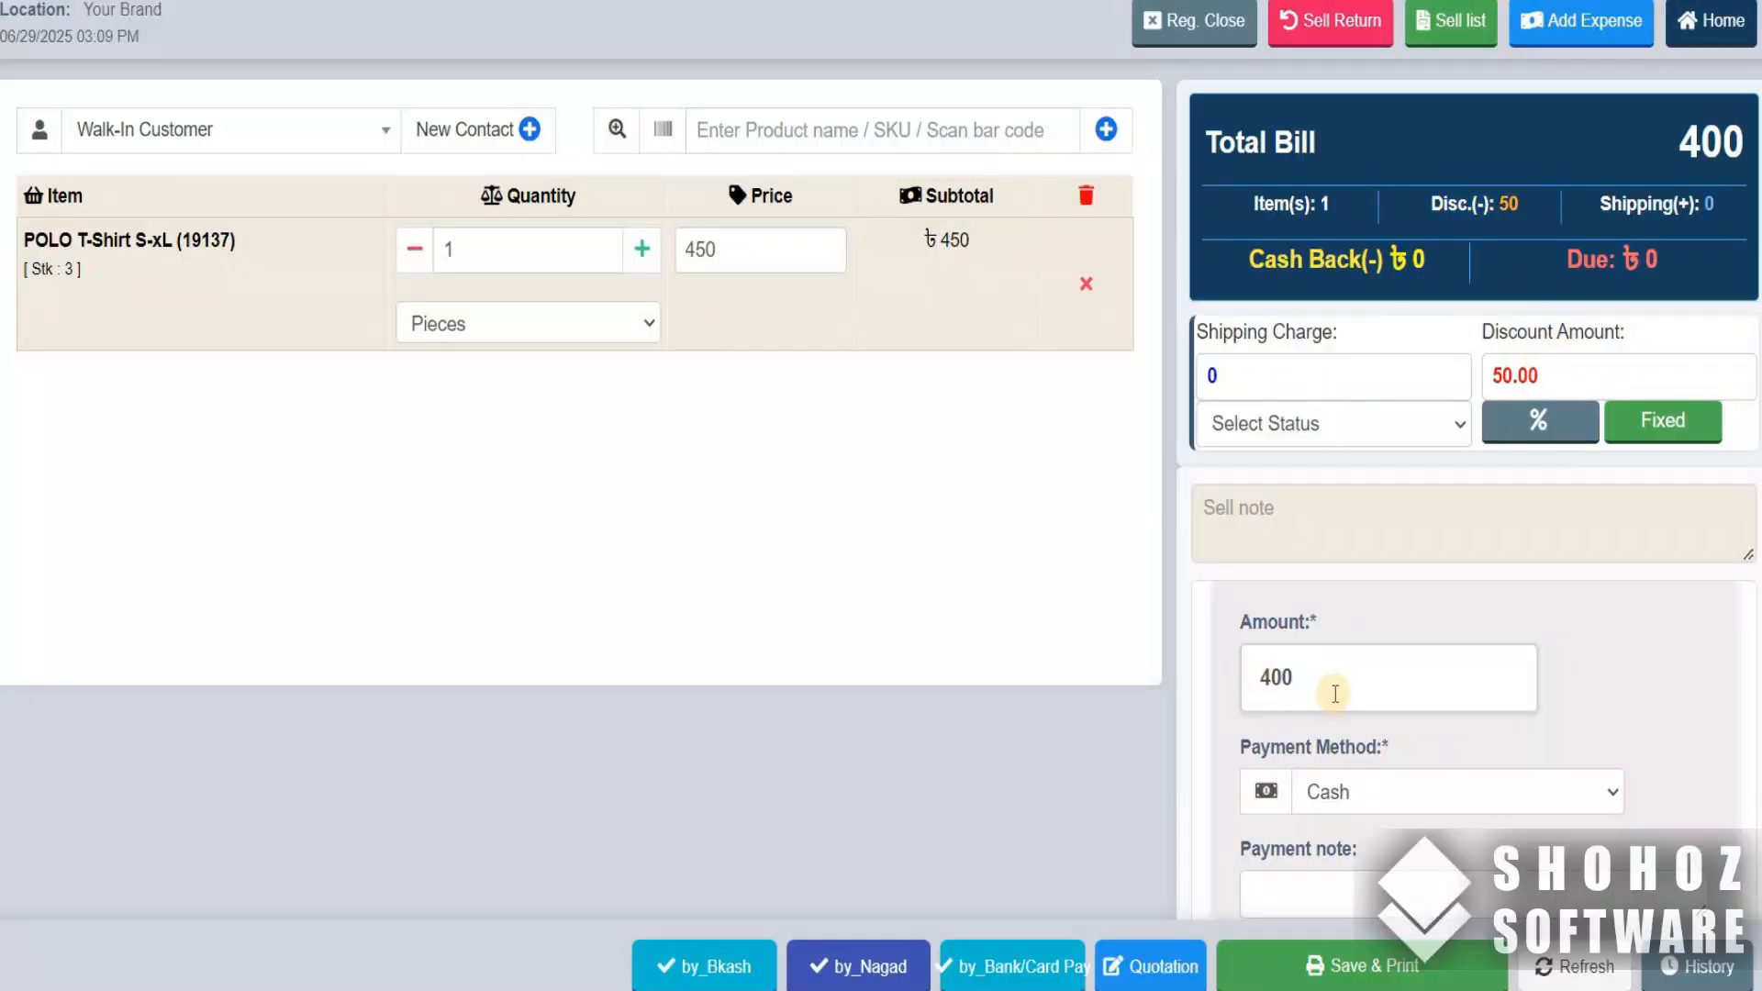
pyautogui.click(1350, 982)
pyautogui.click(1343, 982)
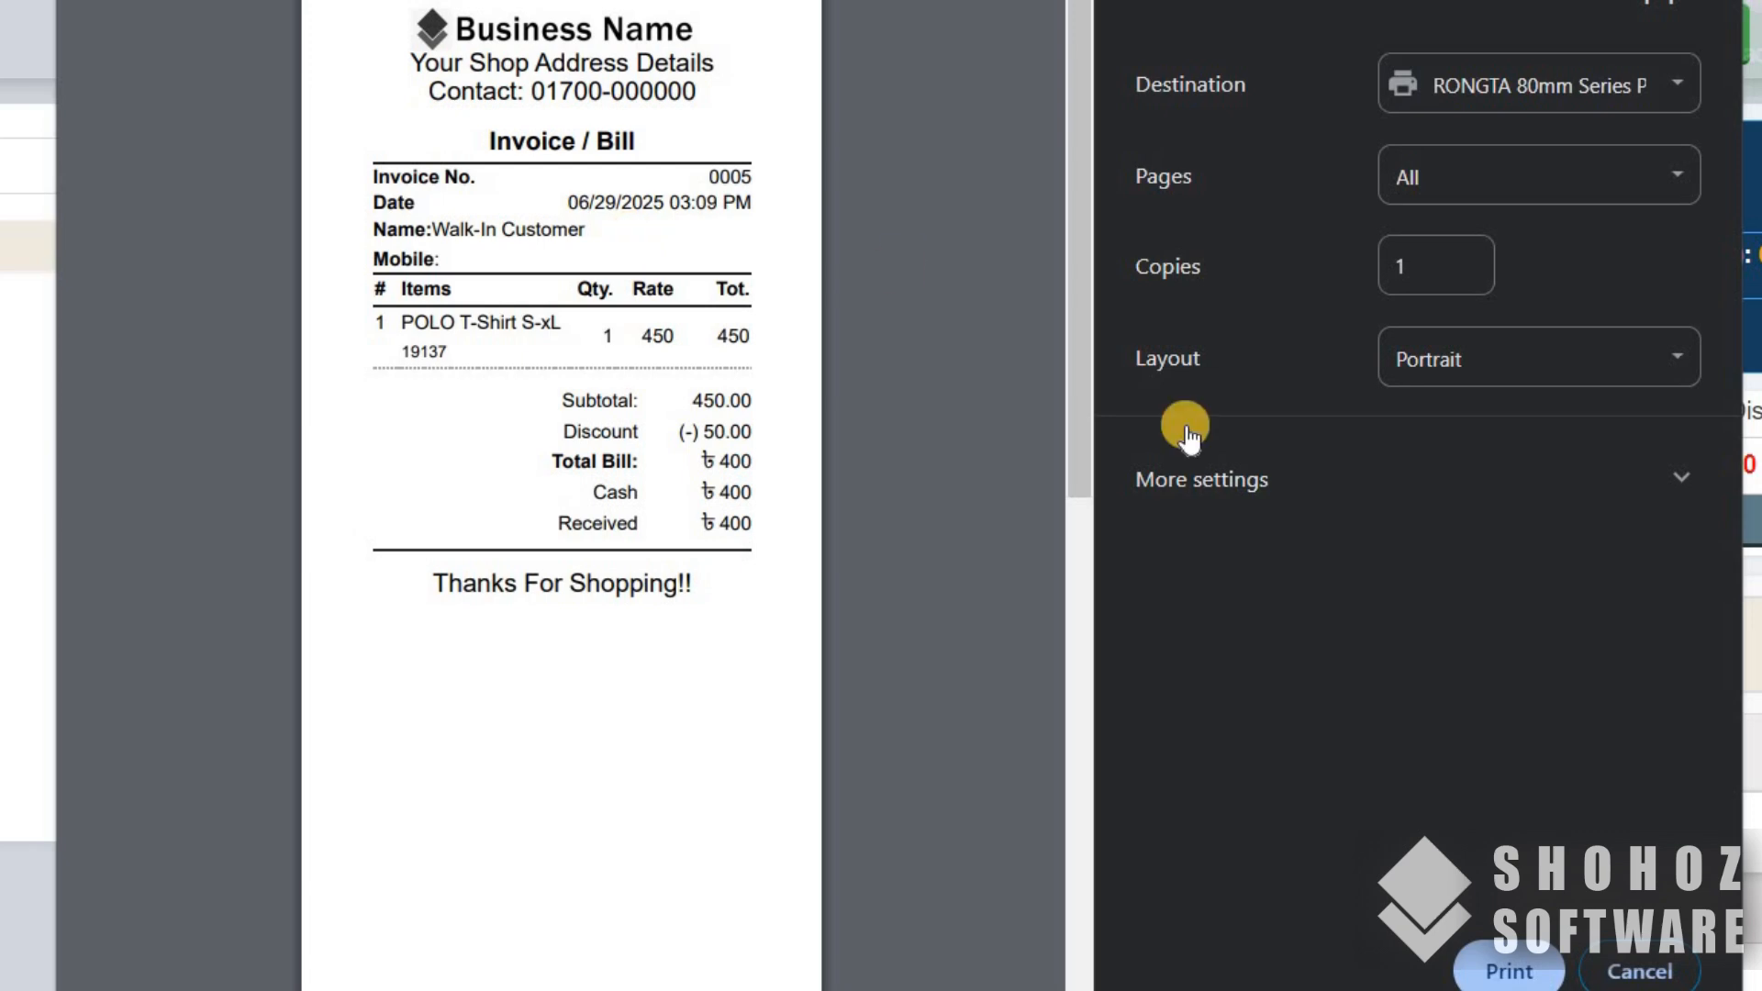
pyautogui.click(1491, 969)
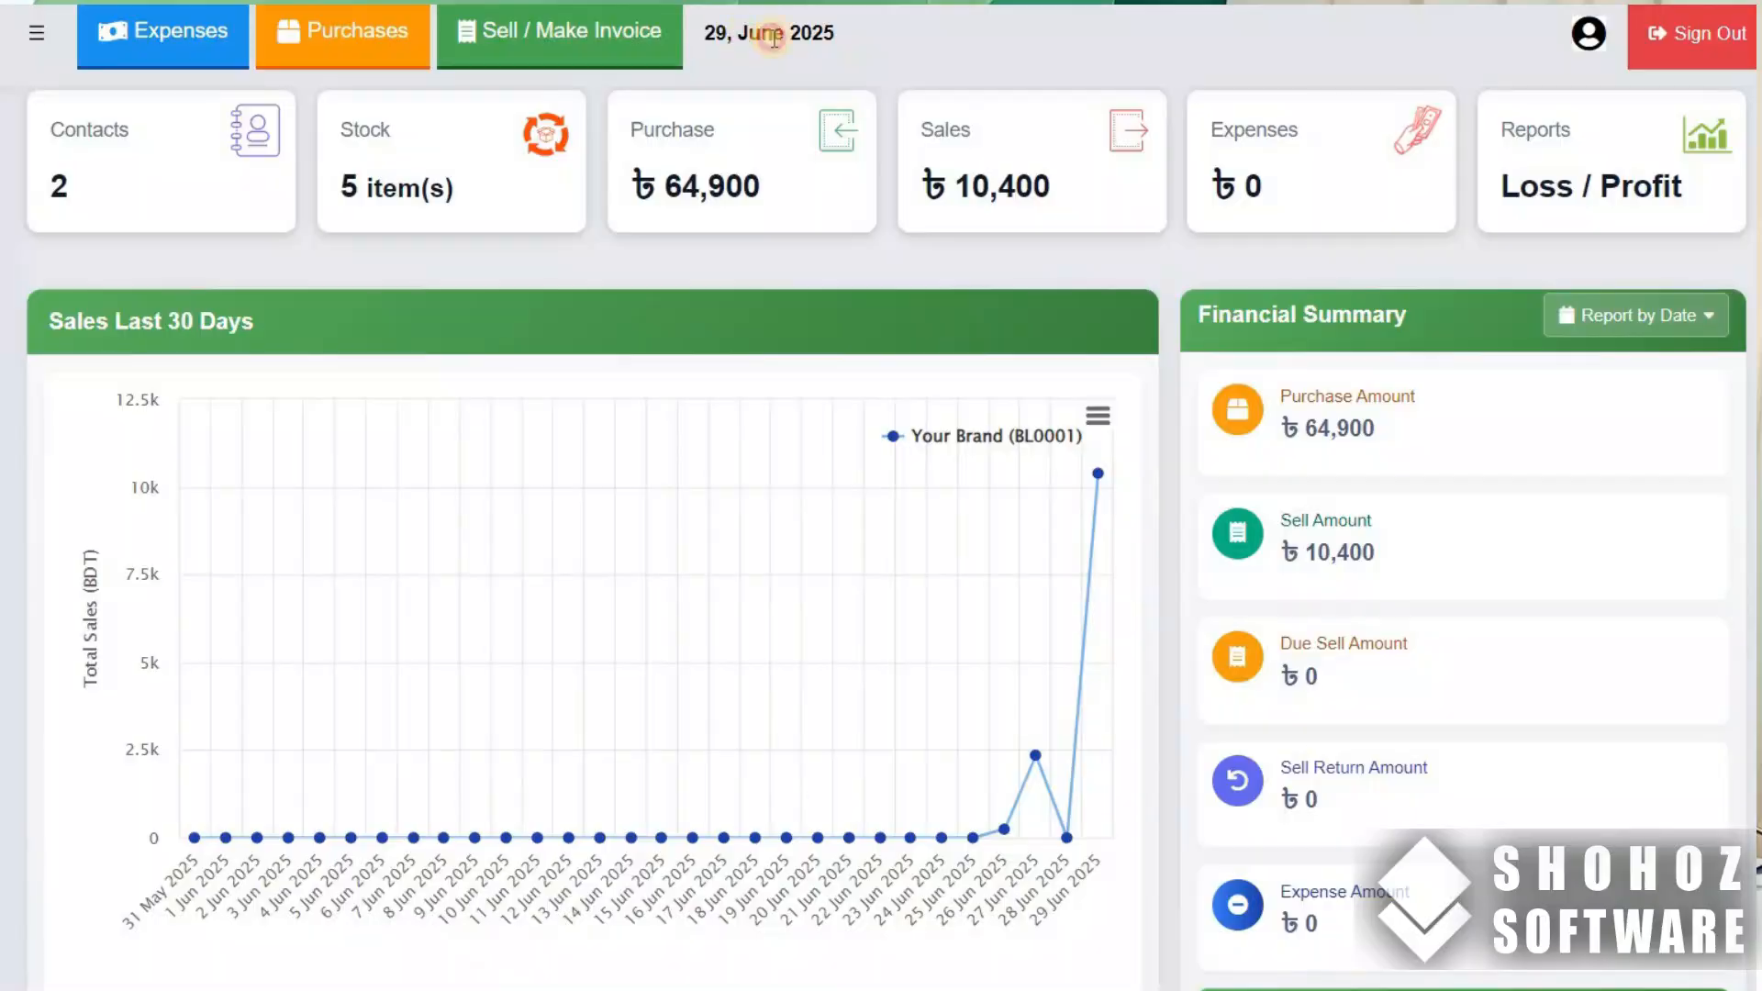
# - Review the current date, the sales total and the financial summary on the dashboard
pyautogui.moveTo(705, 33); pyautogui.dragTo(837, 41)
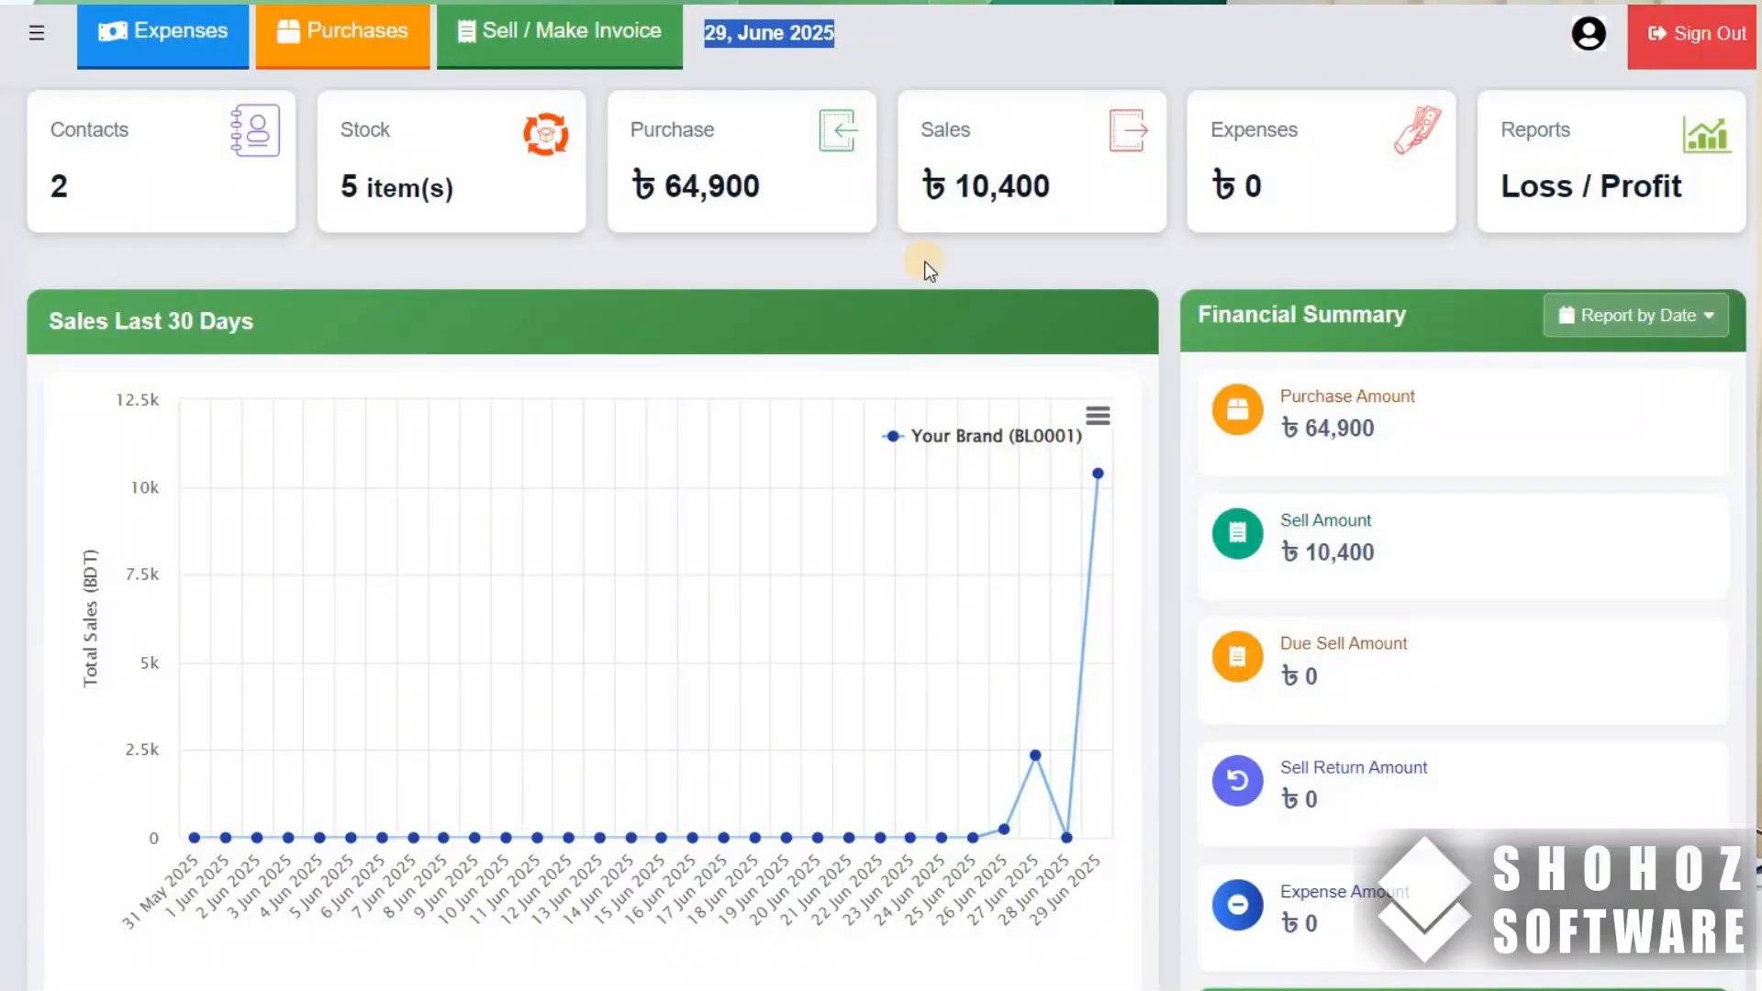
pyautogui.click(965, 274)
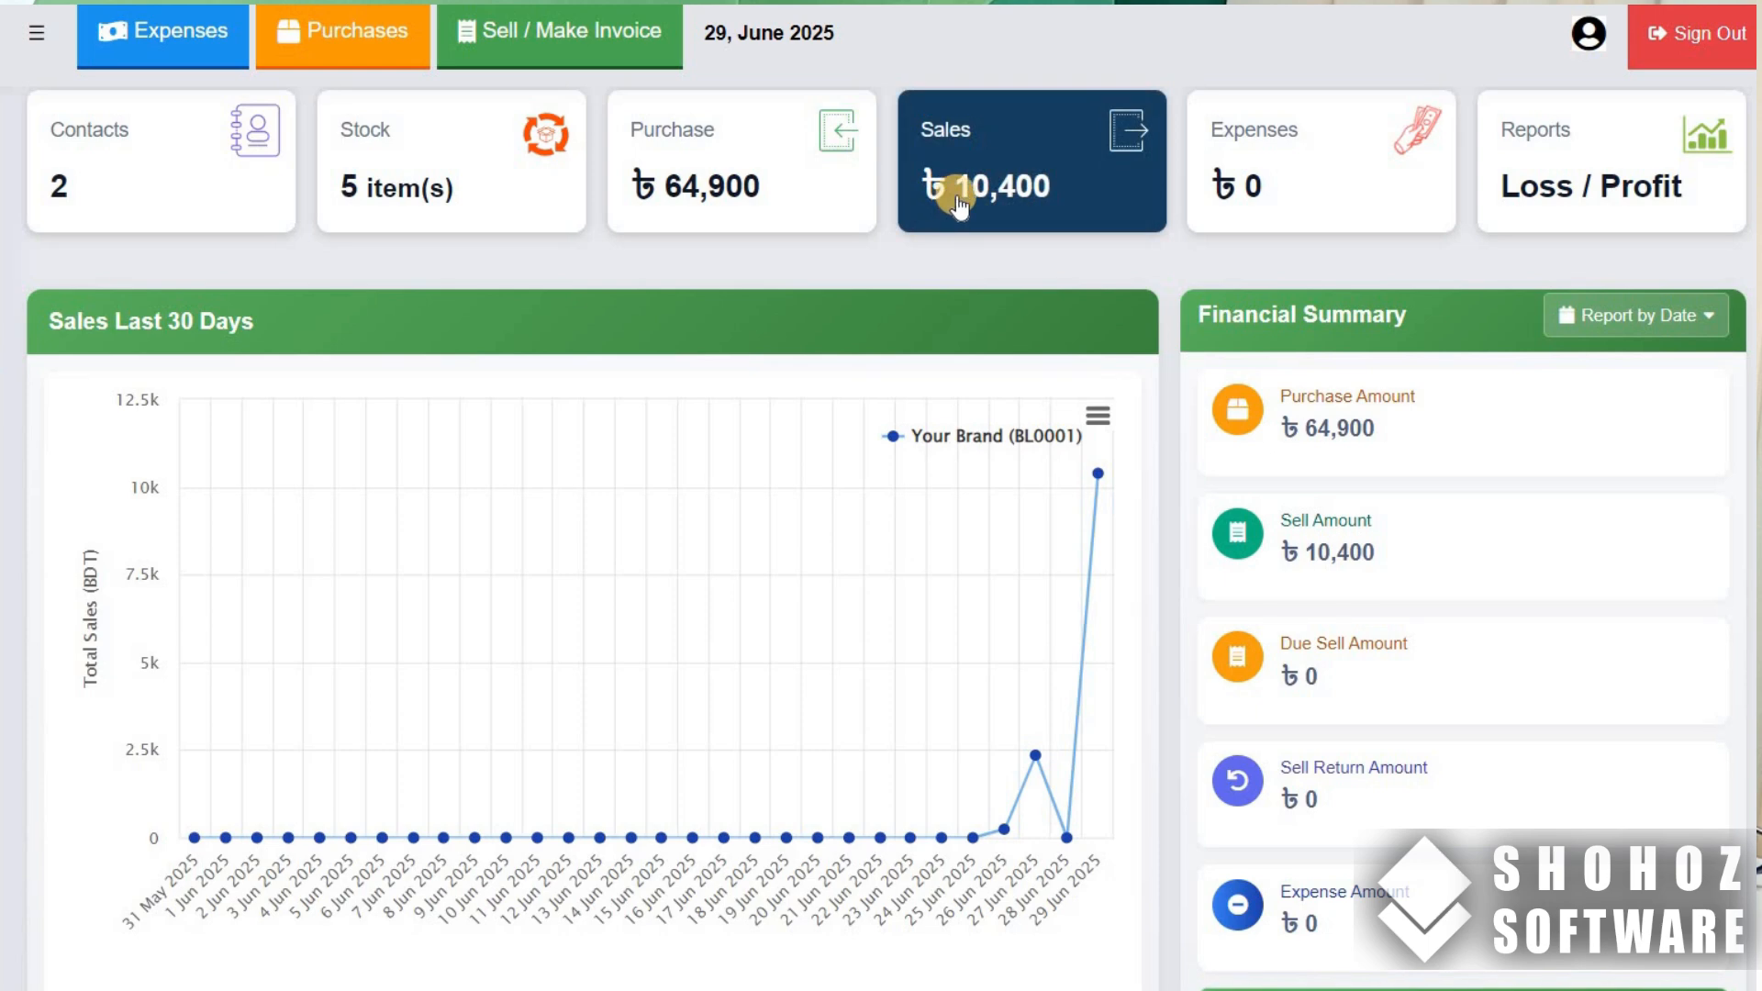
pyautogui.scroll(-5, 1292, 474)
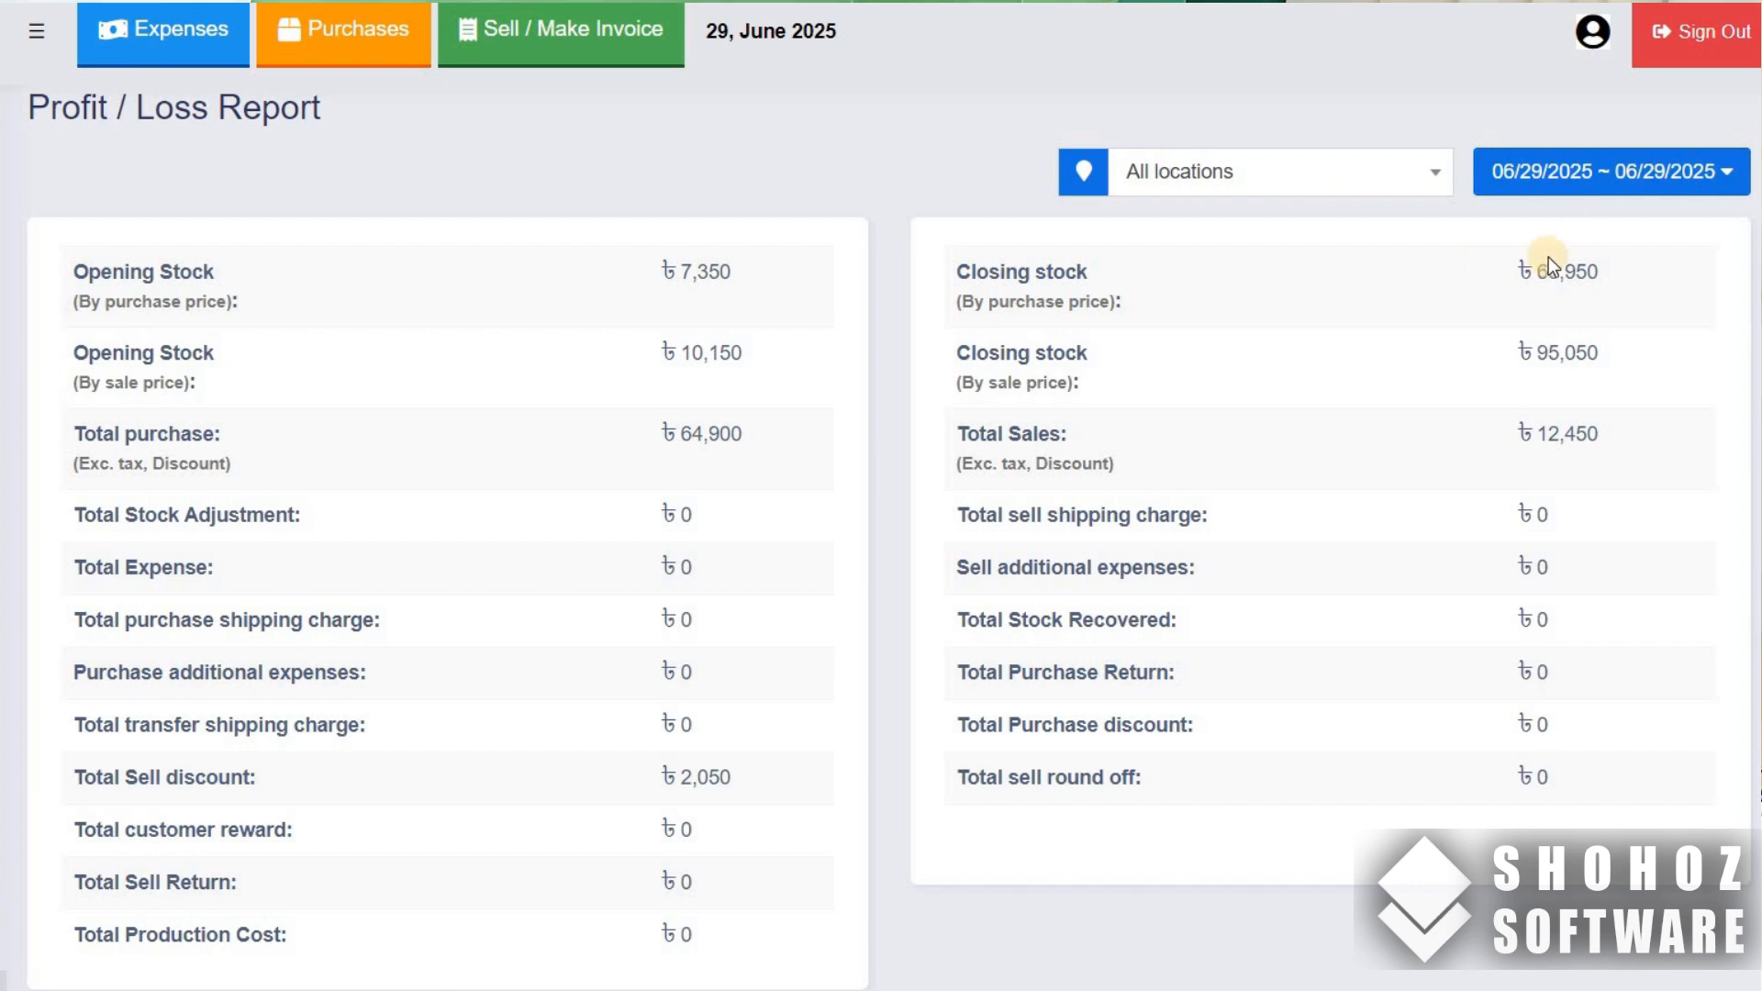
# - Examine the closing stock, total sales and total sell discount in the Profit / Loss Report
pyautogui.moveTo(1538, 283); pyautogui.dragTo(1663, 292)
pyautogui.moveTo(1536, 434); pyautogui.dragTo(1606, 430)
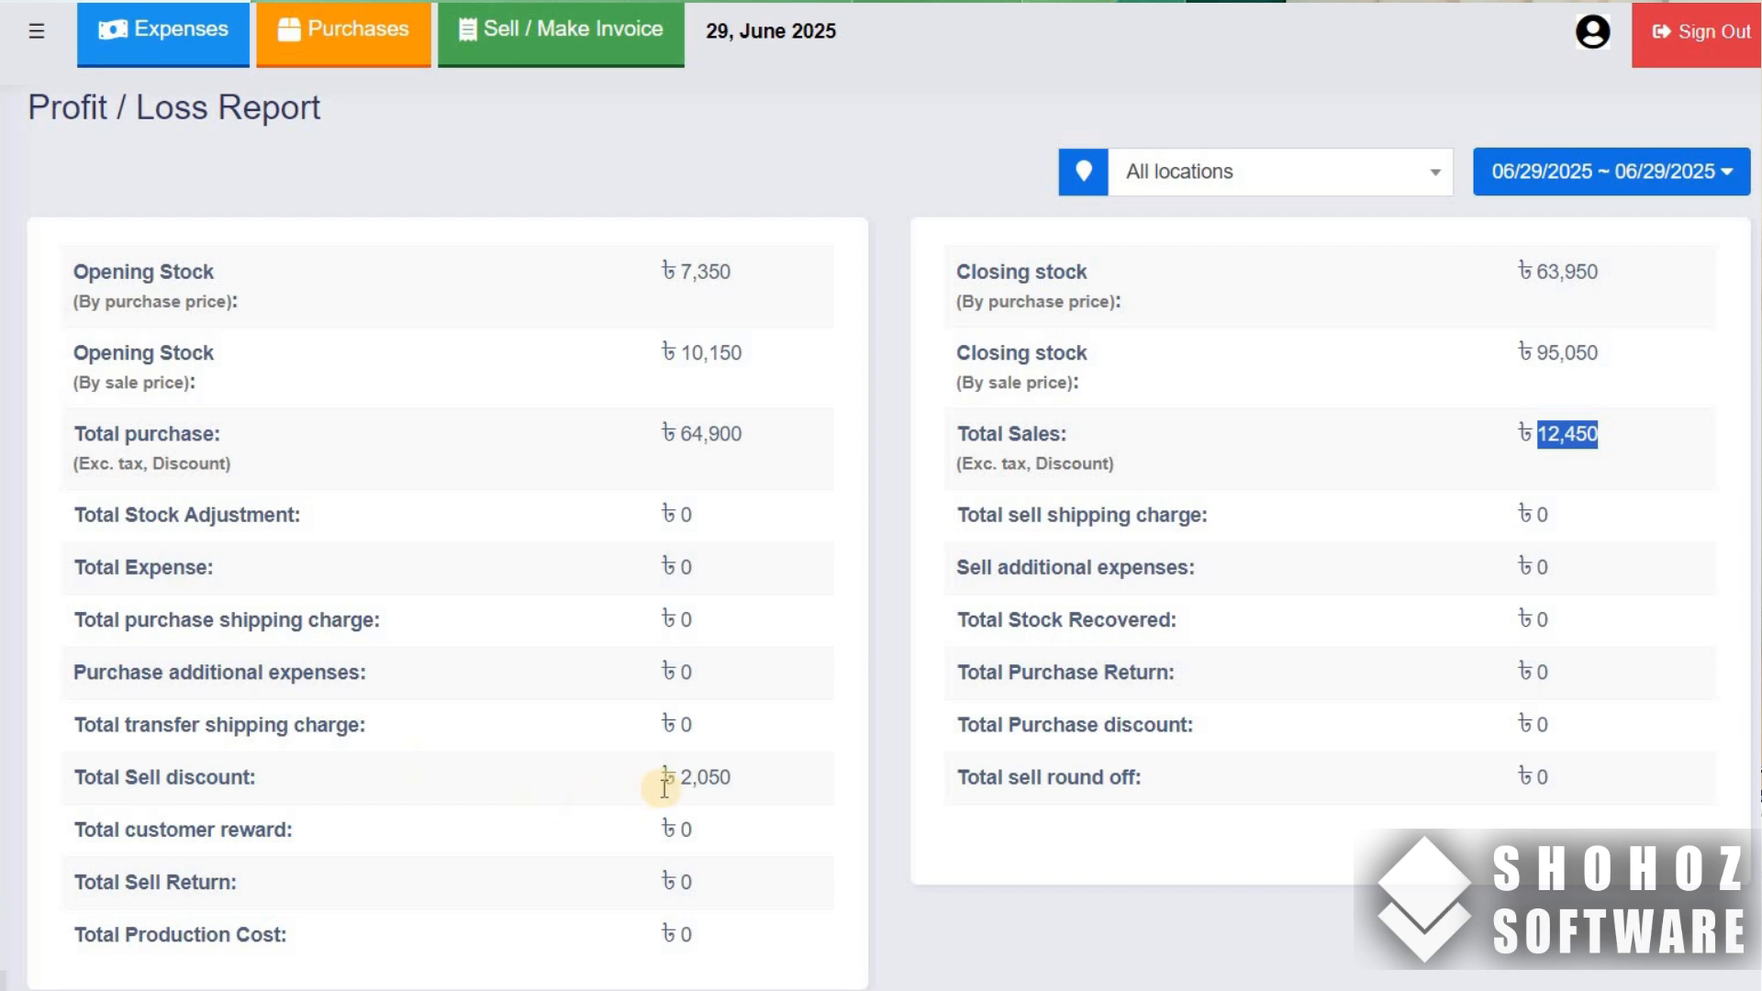
pyautogui.moveTo(663, 779); pyautogui.dragTo(739, 782)
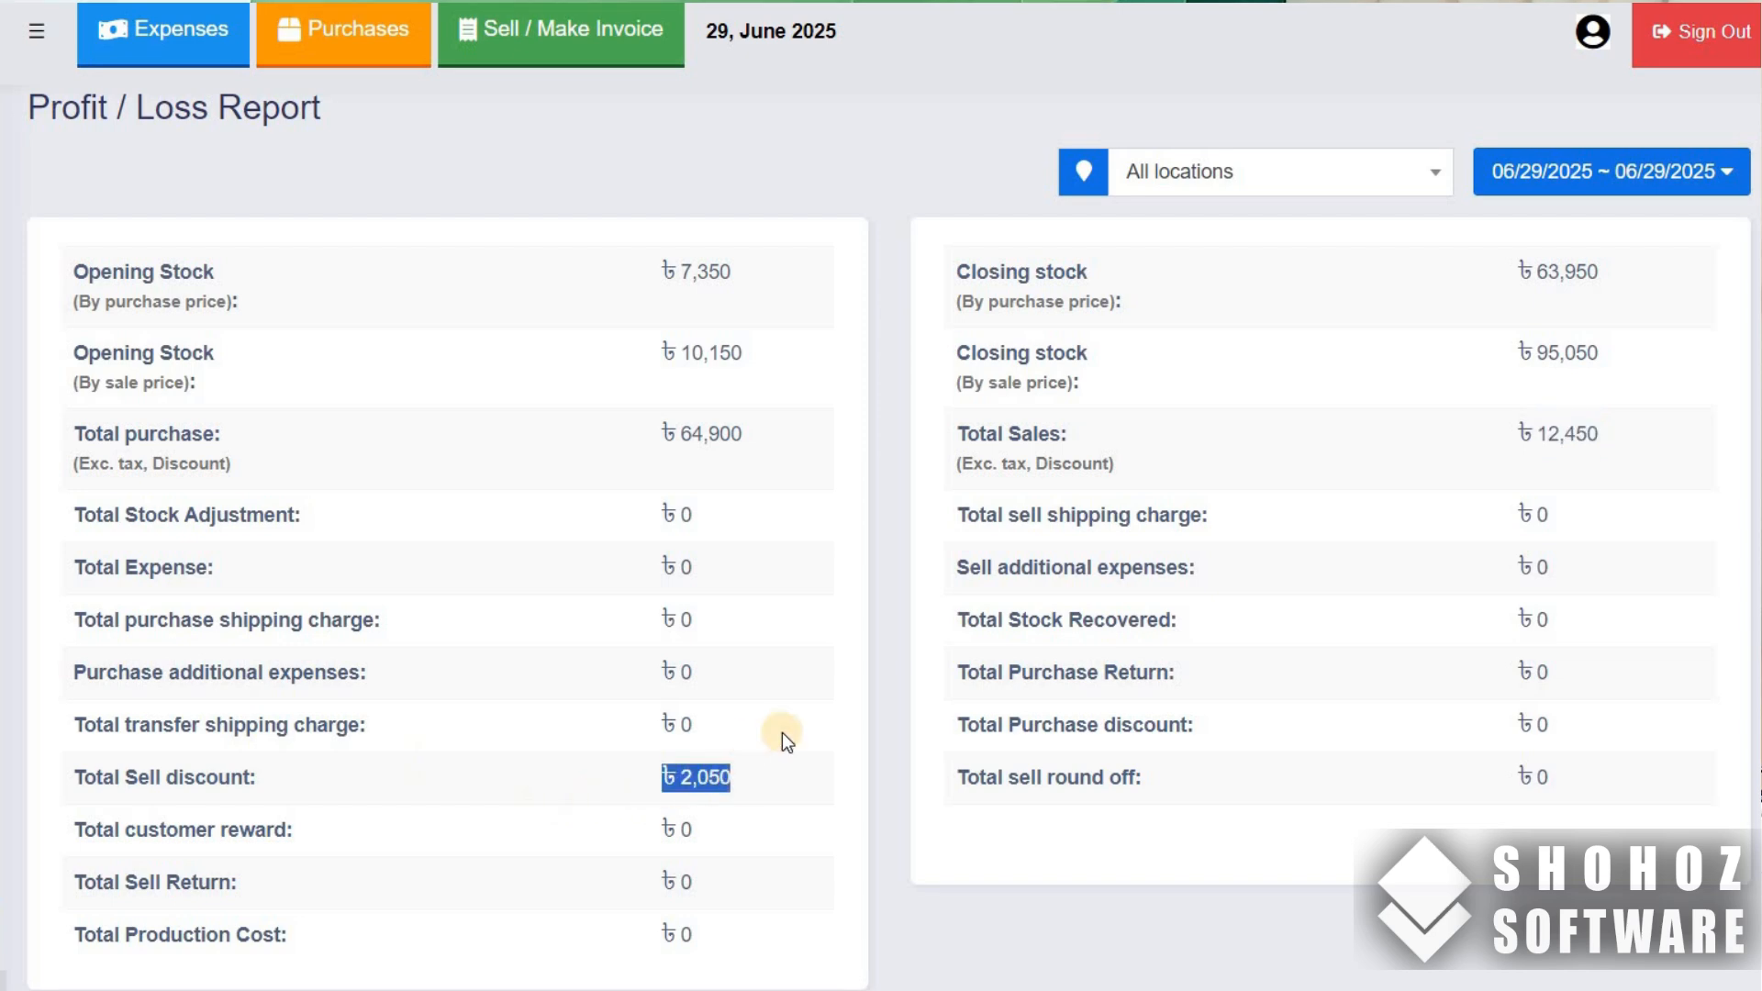
# - Examine the gross profit, the net profit and the POLO T-Shirt S-xL row in the profit-by-products table
pyautogui.scroll(-6, 780, 725)
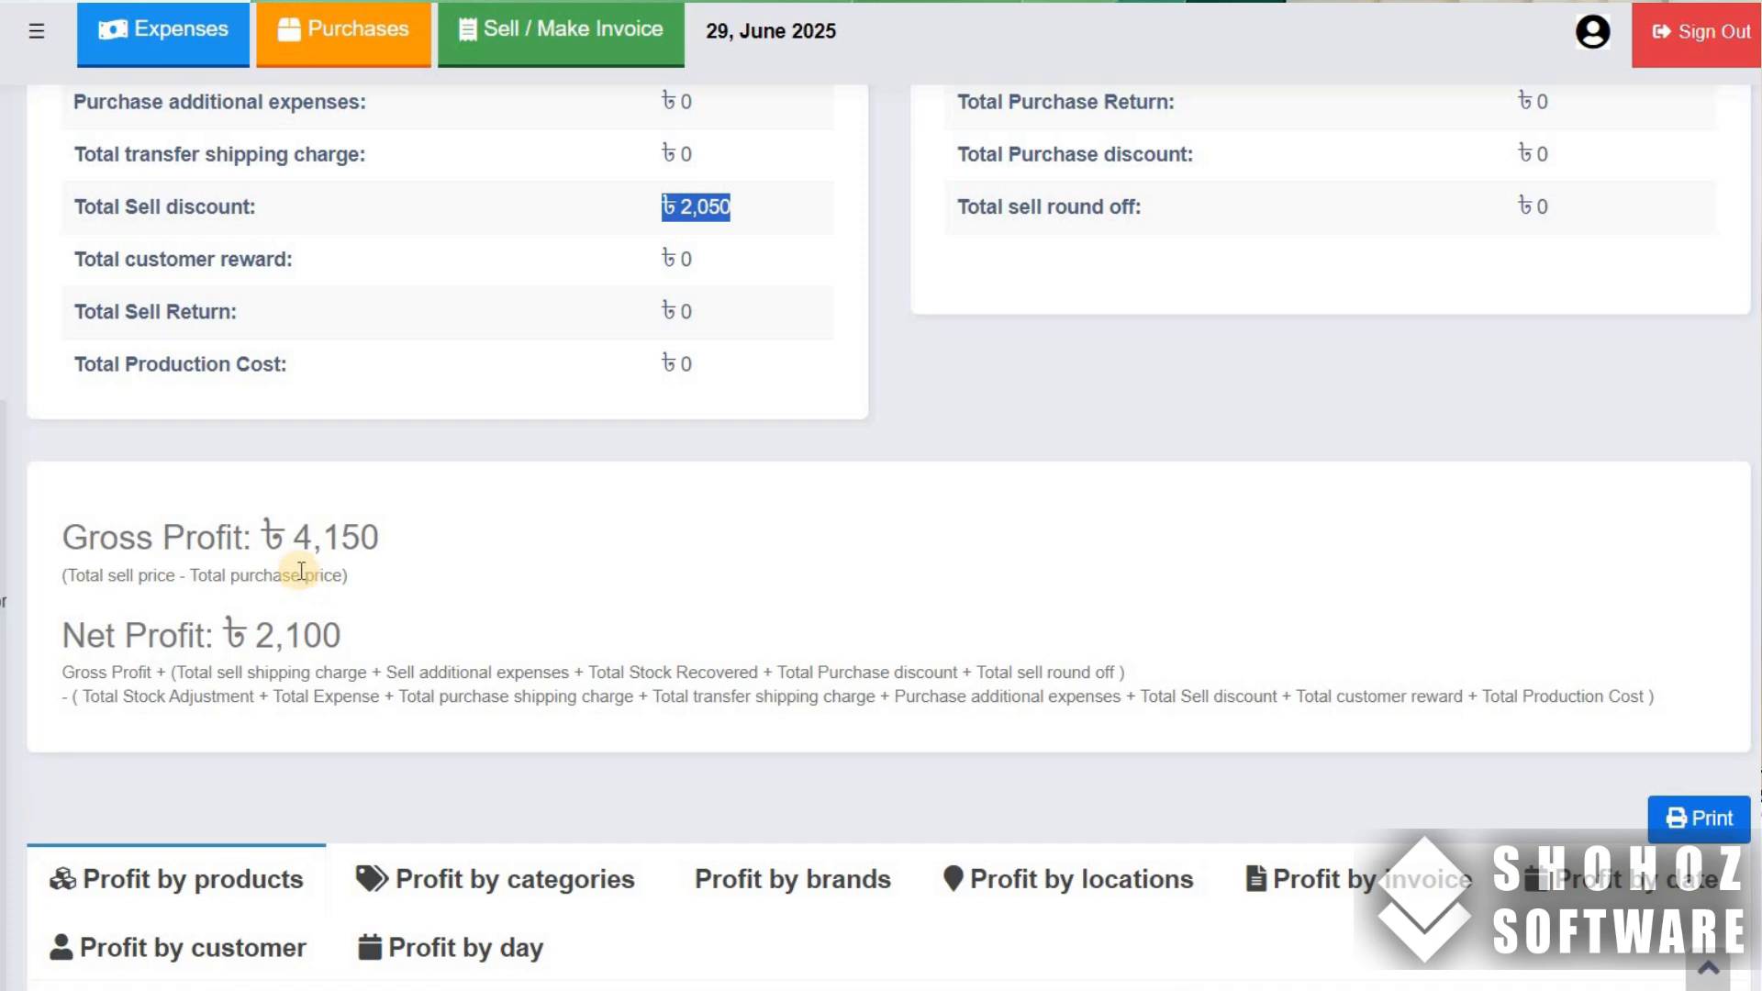
pyautogui.moveTo(292, 548); pyautogui.dragTo(388, 554)
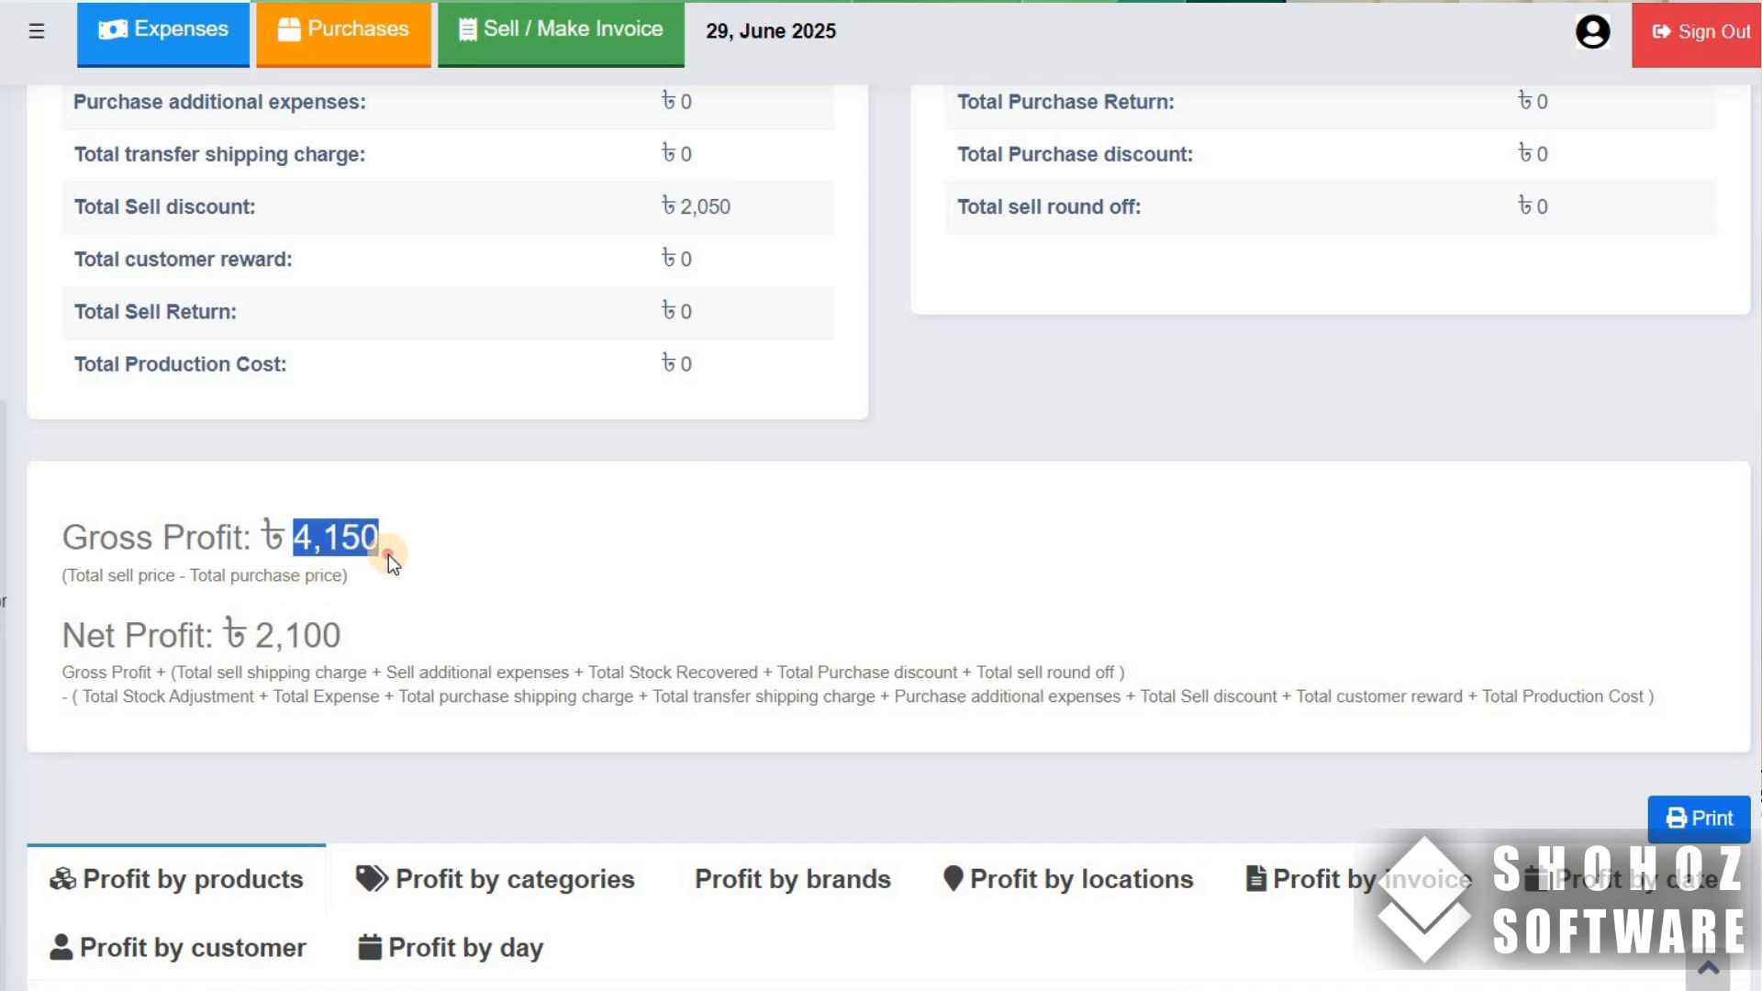
pyautogui.scroll(-3, 393, 555)
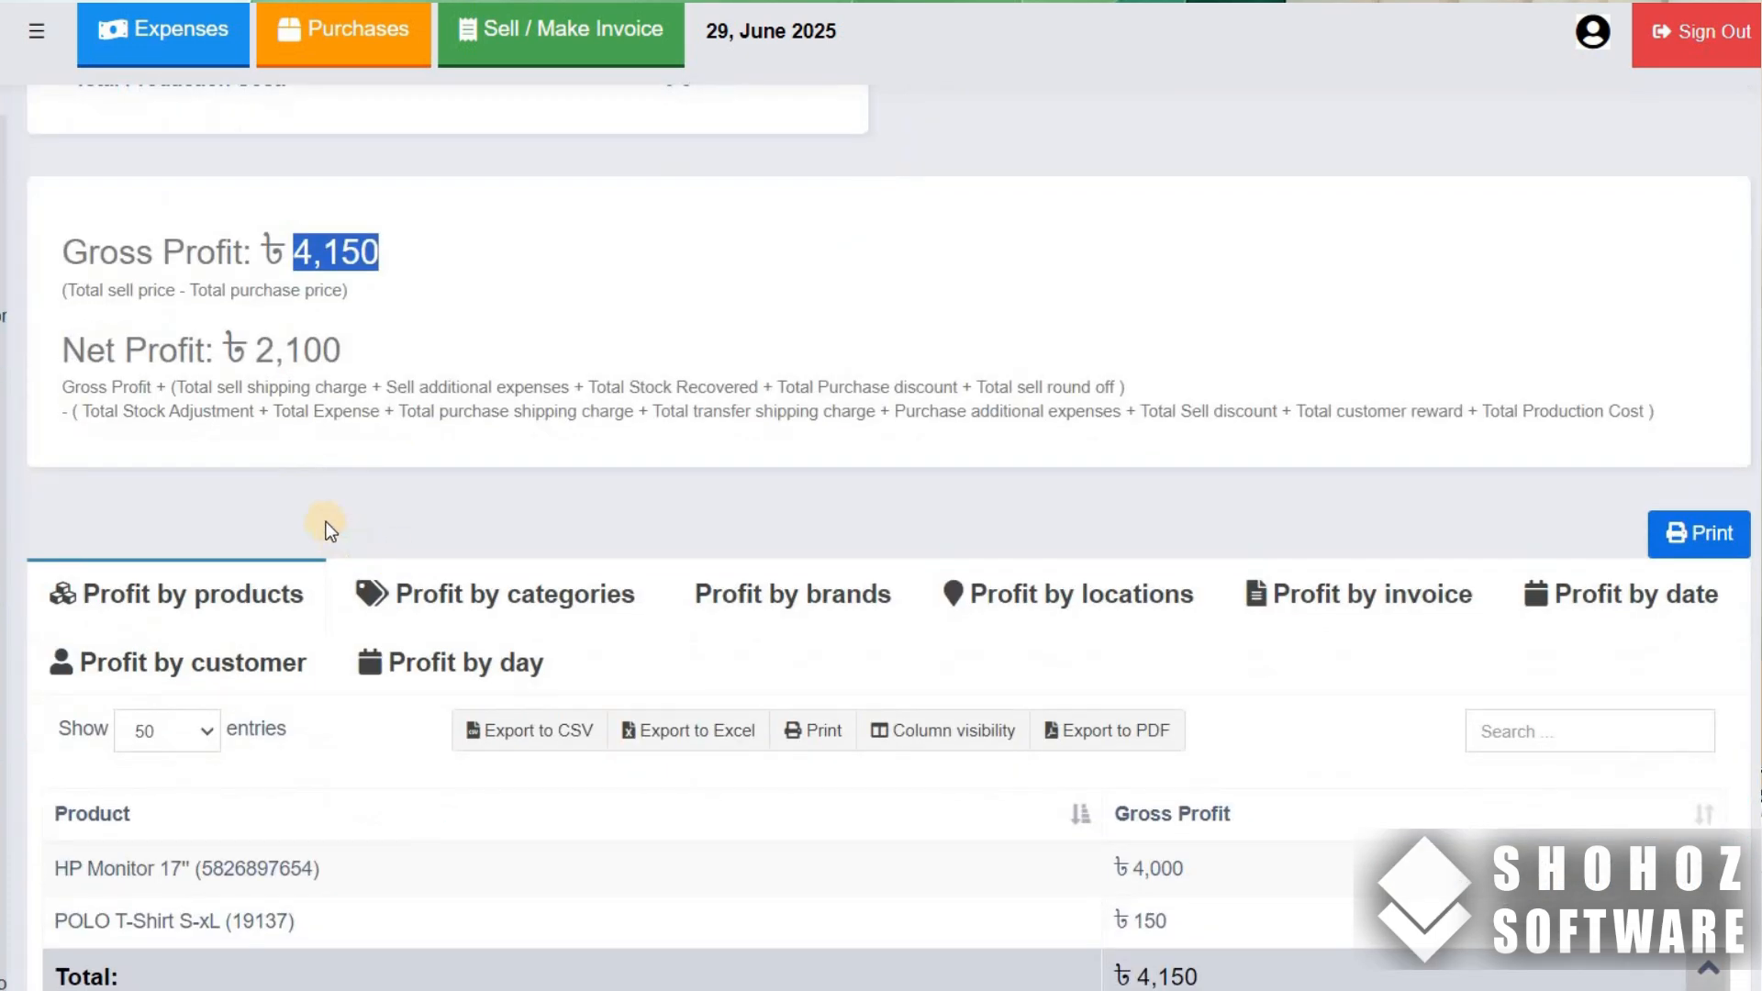
pyautogui.moveTo(255, 358); pyautogui.dragTo(350, 361)
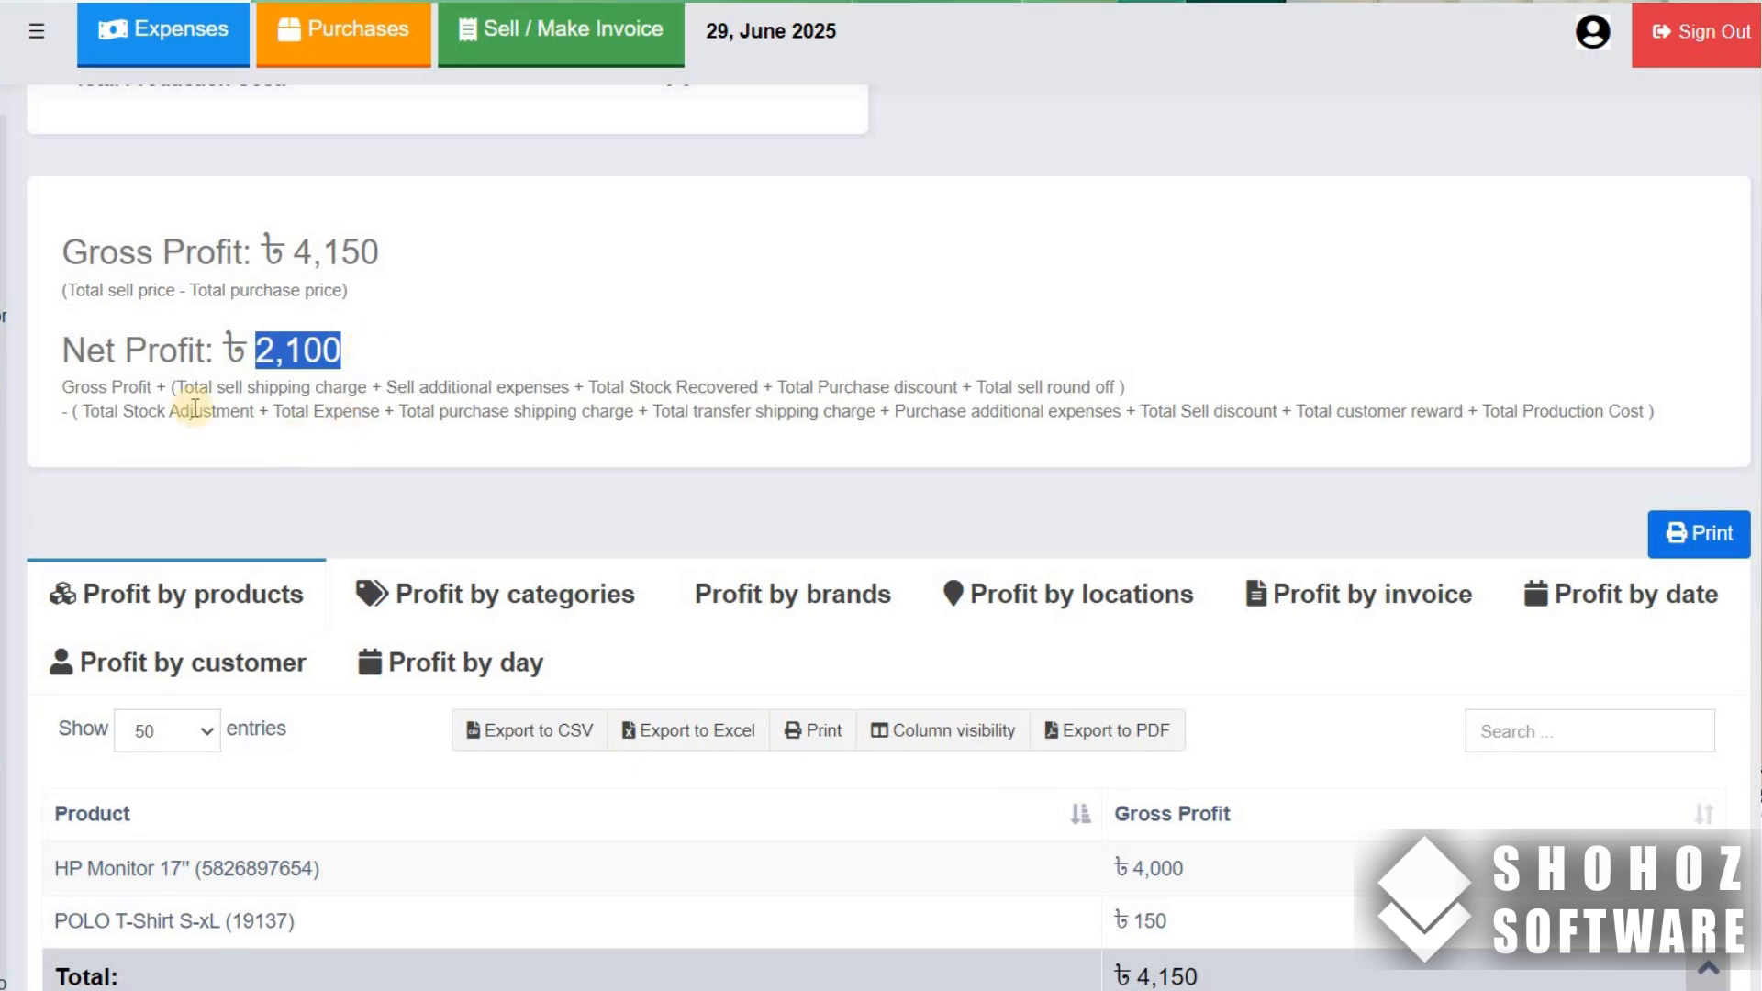
pyautogui.click(295, 351)
pyautogui.scroll(-2, 68, 642)
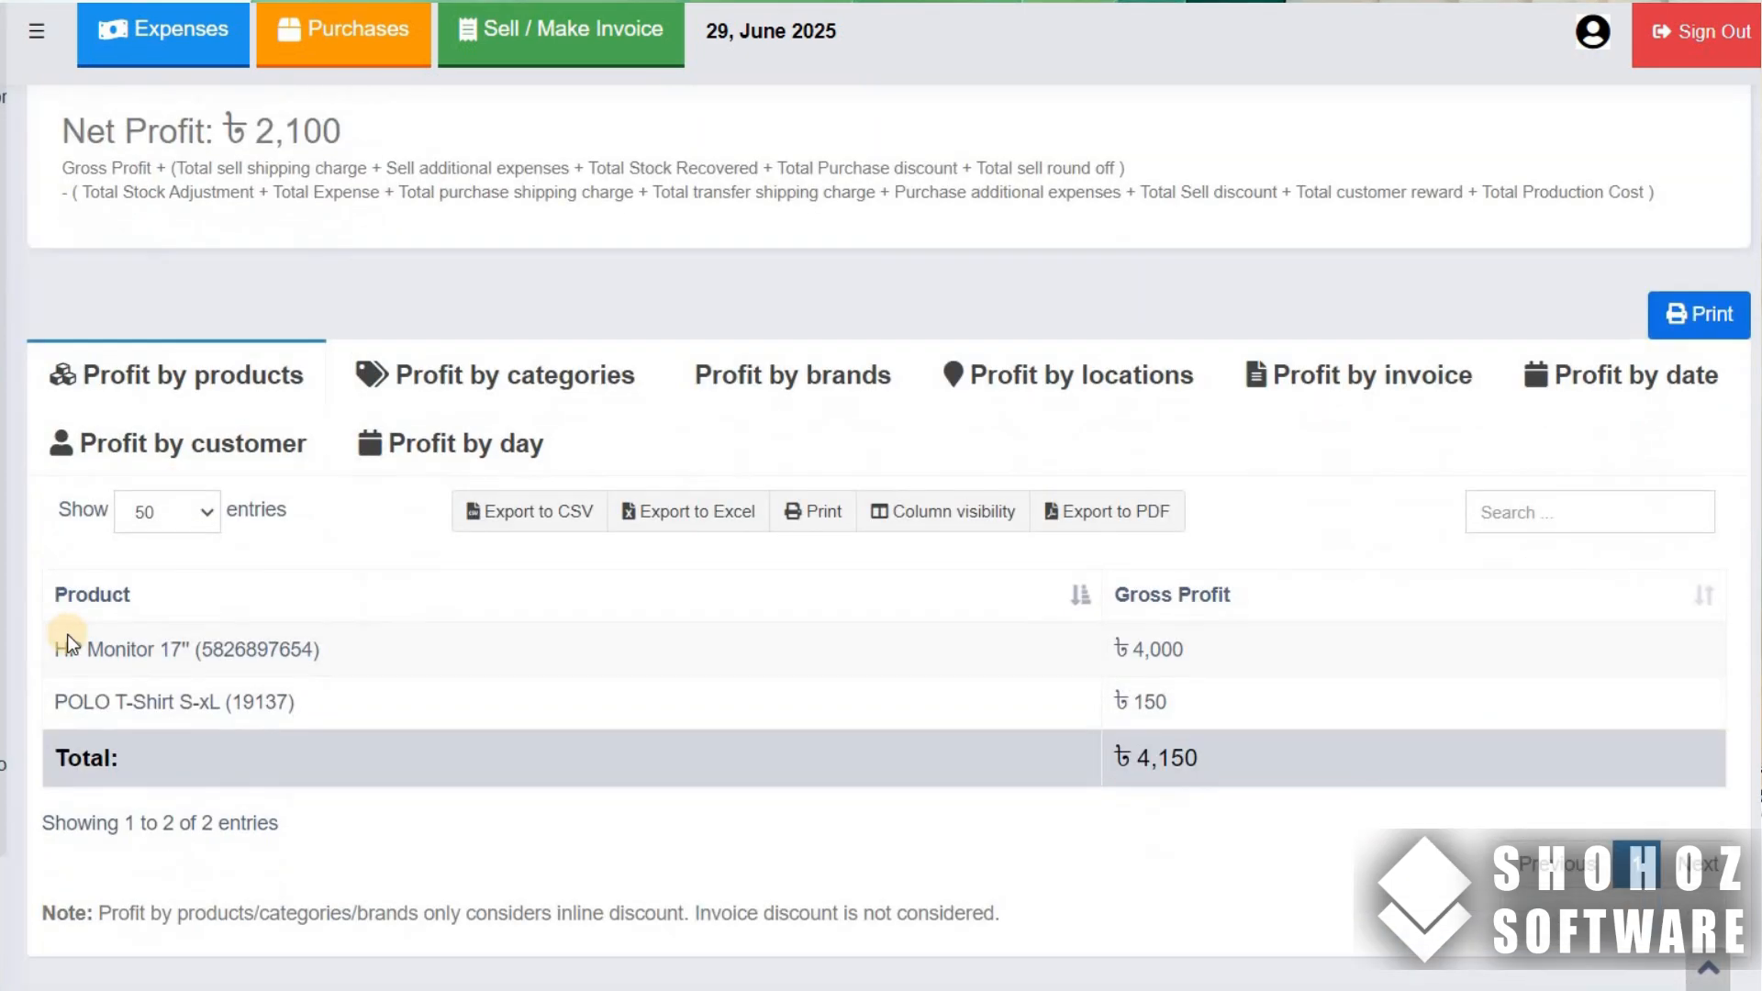
pyautogui.moveTo(55, 719); pyautogui.dragTo(1184, 707)
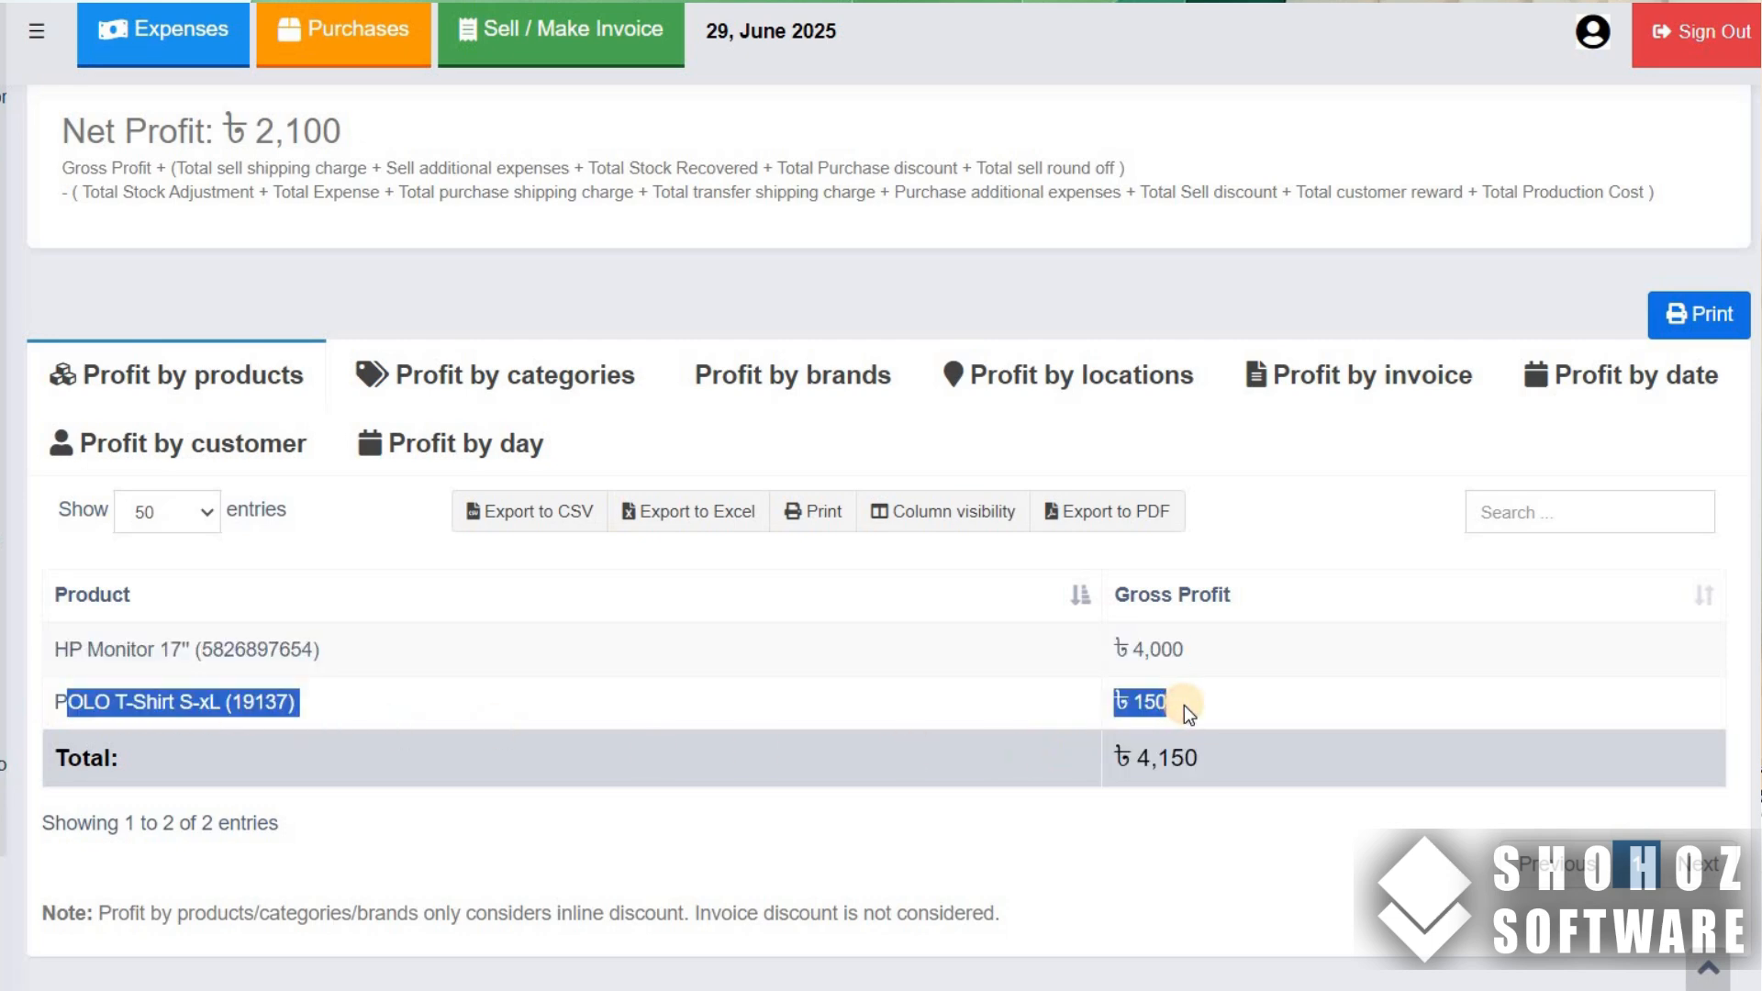
pyautogui.scroll(8, 1184, 707)
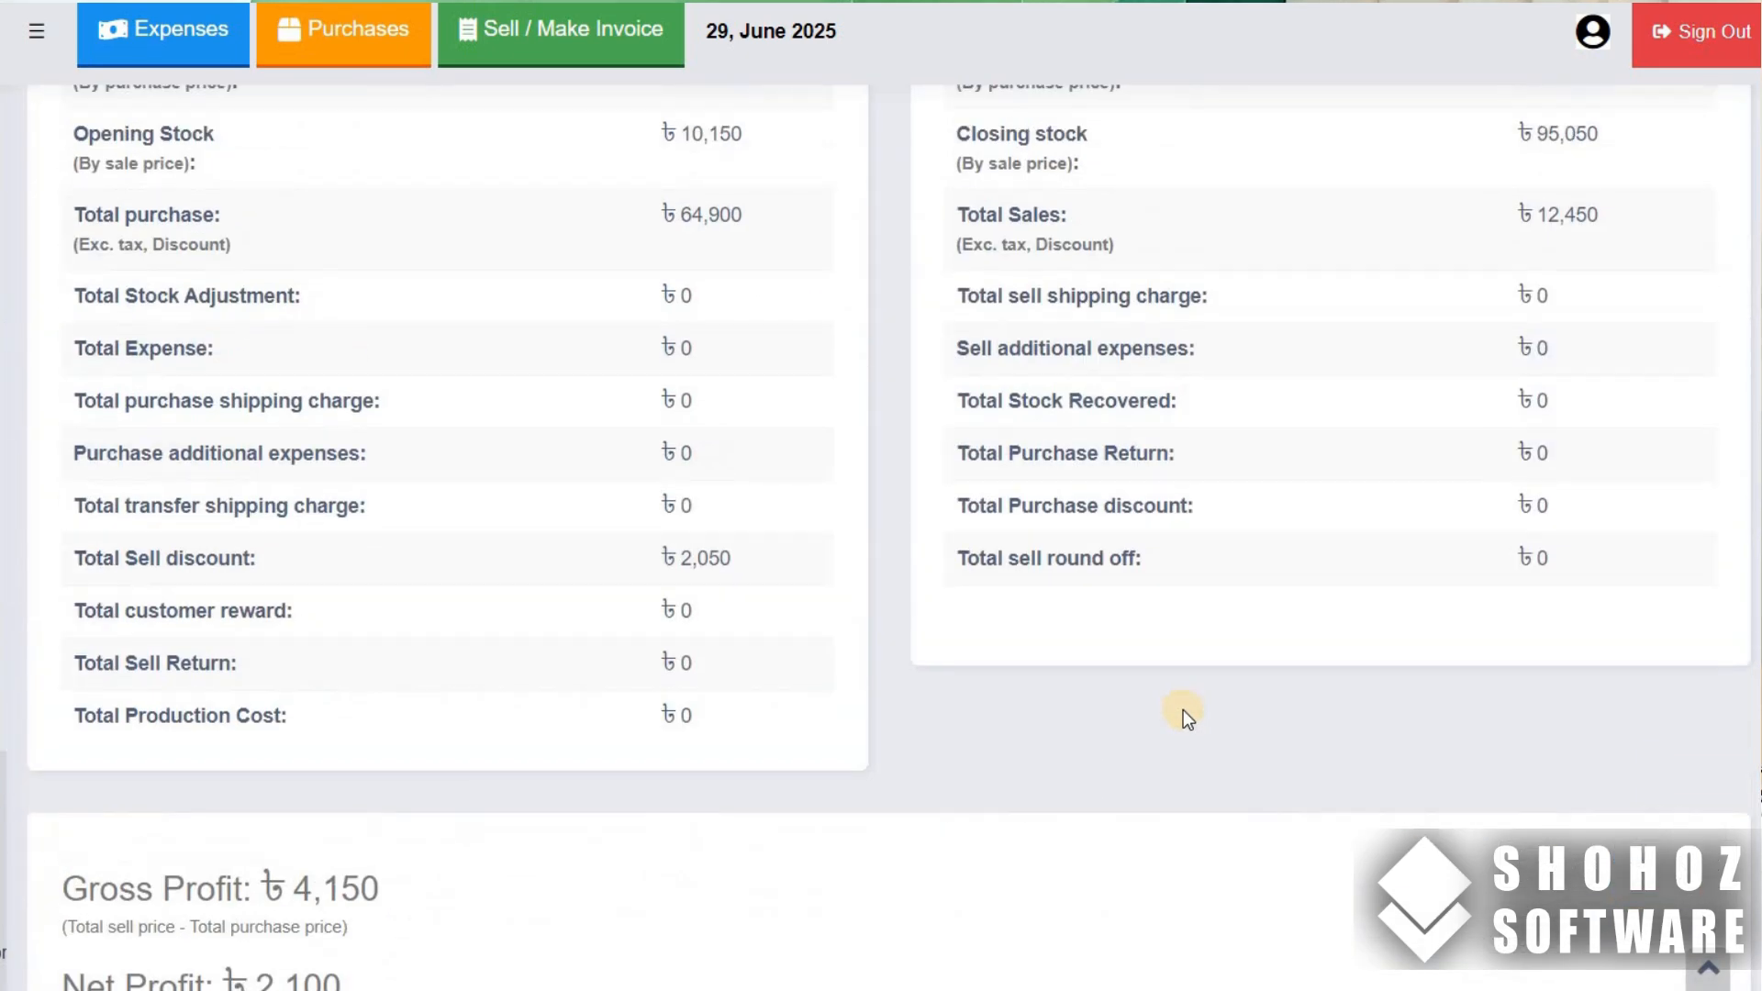